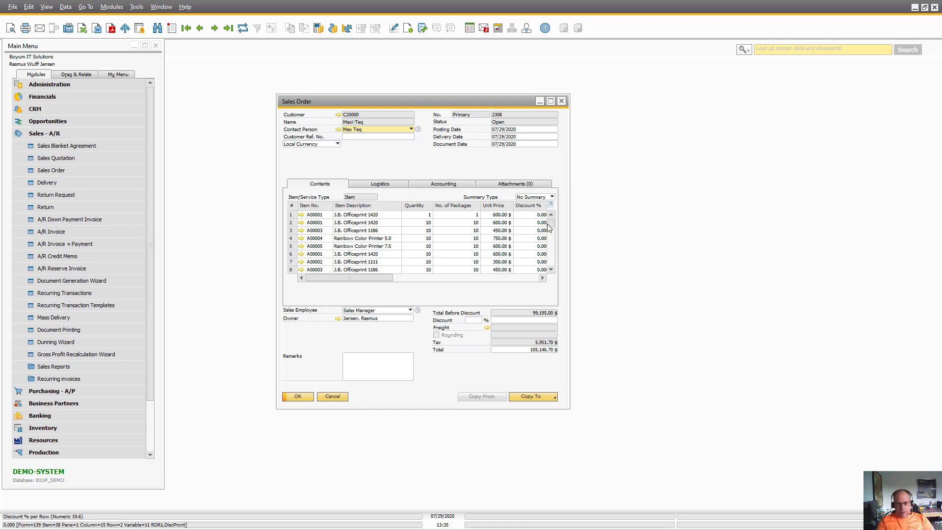
{"action": "mouse_move", "coordinate": [549, 221]}
{"action": "left_mouse_down"}
{"action": "mouse_move", "coordinate": [549, 274]}
{"action": "mouse_move", "coordinate": [549, 224]}
{"action": "left_mouse_up"}
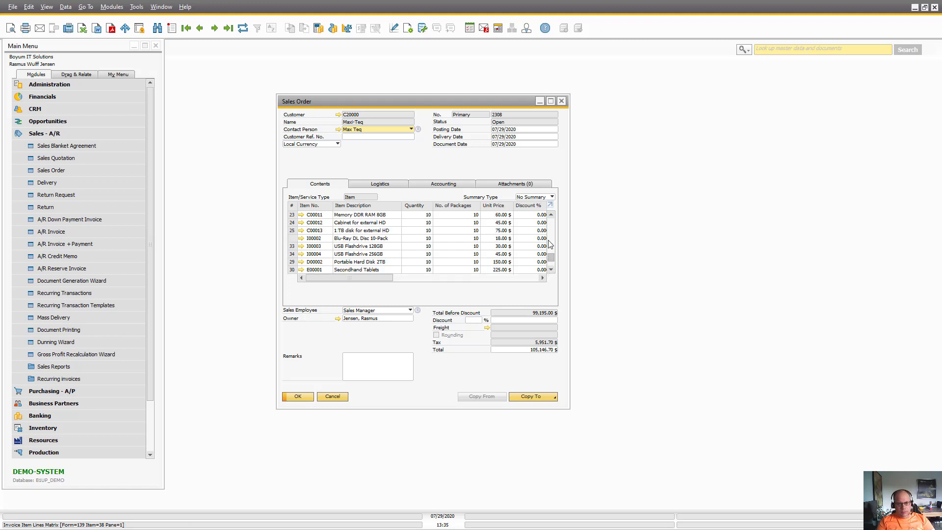
Load the latest sales order and enable Use Line search for documents in Toolbox Configuration.
{"action": "key", "text": "ctrl+f"}
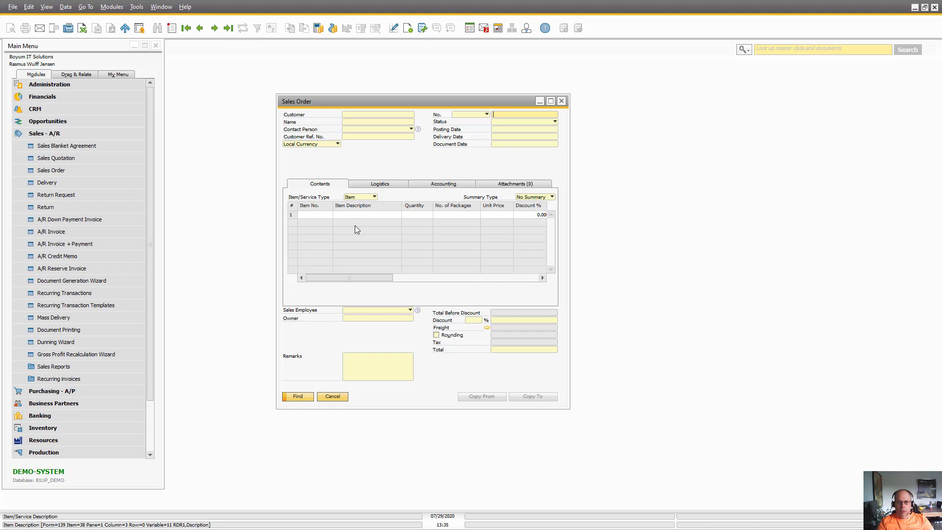
{"action": "key", "text": "ctrl+End"}
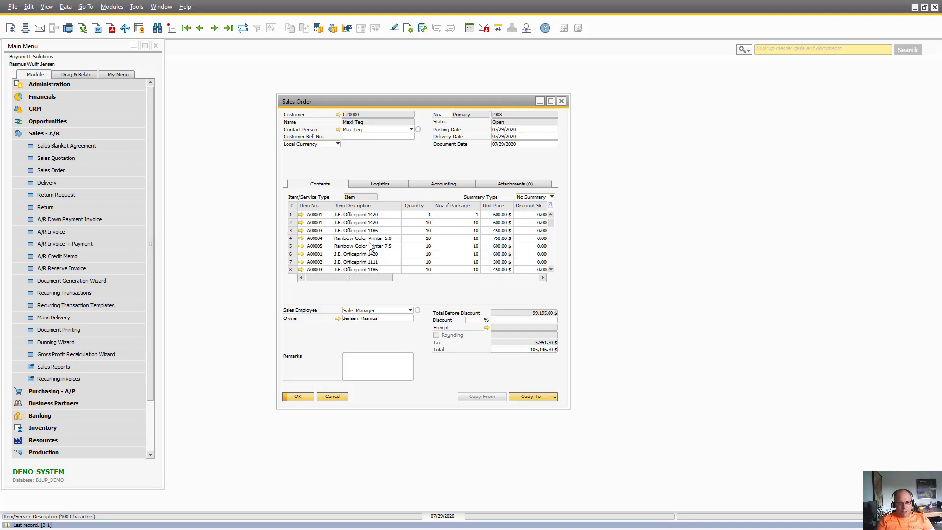
{"action": "scroll", "coordinate": [370, 247], "scroll_direction": "down", "scroll_amount": 6}
{"action": "scroll", "coordinate": [370, 248], "scroll_direction": "down", "scroll_amount": 6}
{"action": "scroll", "coordinate": [371, 247], "scroll_direction": "down", "scroll_amount": 5}
{"action": "scroll", "coordinate": [371, 247], "scroll_direction": "down", "scroll_amount": 5}
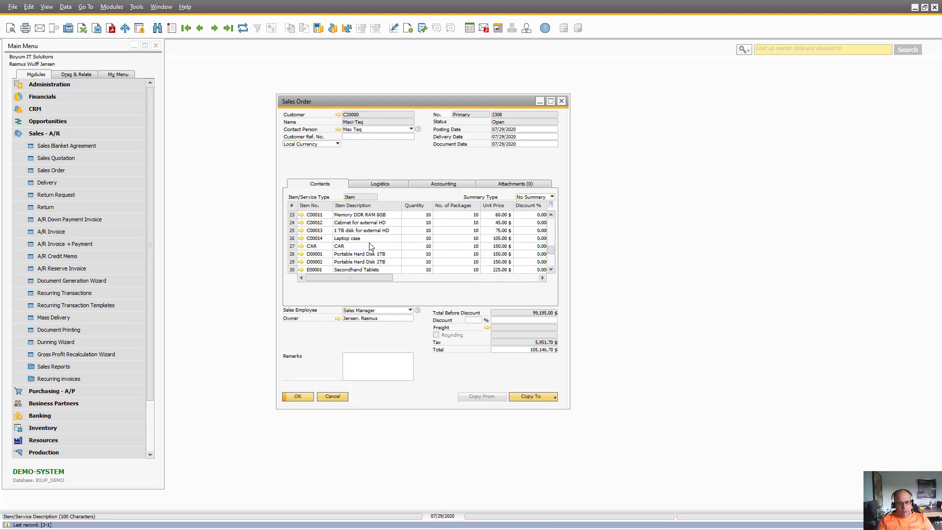
{"action": "scroll", "coordinate": [370, 247], "scroll_direction": "up", "scroll_amount": 5}
{"action": "scroll", "coordinate": [370, 247], "scroll_direction": "up", "scroll_amount": 5}
{"action": "scroll", "coordinate": [370, 248], "scroll_direction": "down", "scroll_amount": 5}
{"action": "scroll", "coordinate": [355, 256], "scroll_direction": "down", "scroll_amount": 6}
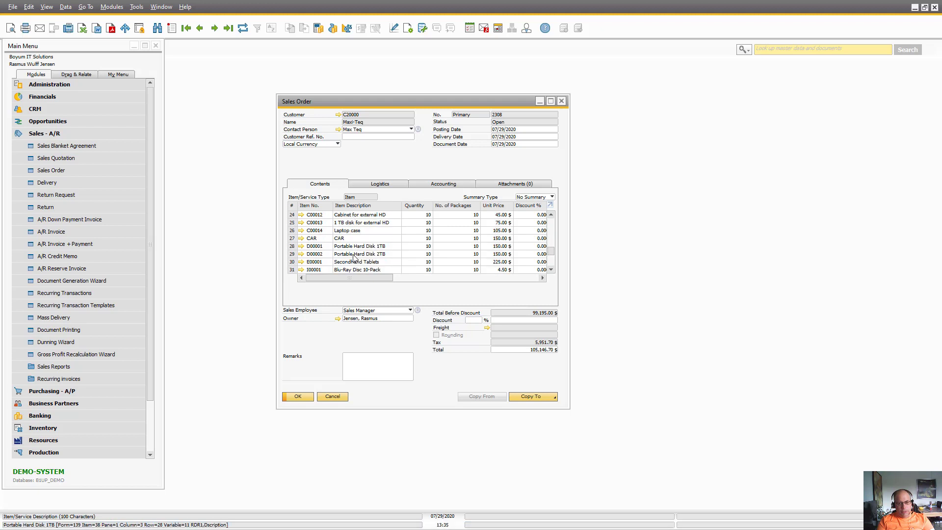
{"action": "scroll", "coordinate": [354, 256], "scroll_direction": "down", "scroll_amount": 2}
{"action": "scroll", "coordinate": [361, 250], "scroll_direction": "down", "scroll_amount": 2}
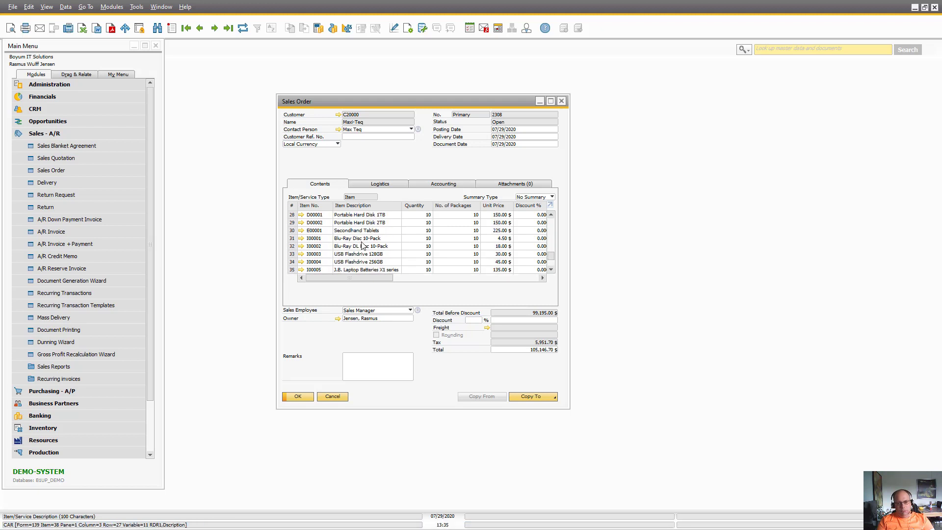
{"action": "scroll", "coordinate": [363, 245], "scroll_direction": "up", "scroll_amount": 6}
{"action": "scroll", "coordinate": [363, 245], "scroll_direction": "up", "scroll_amount": 6}
{"action": "scroll", "coordinate": [363, 245], "scroll_direction": "up", "scroll_amount": 6}
{"action": "scroll", "coordinate": [363, 245], "scroll_direction": "up", "scroll_amount": 5}
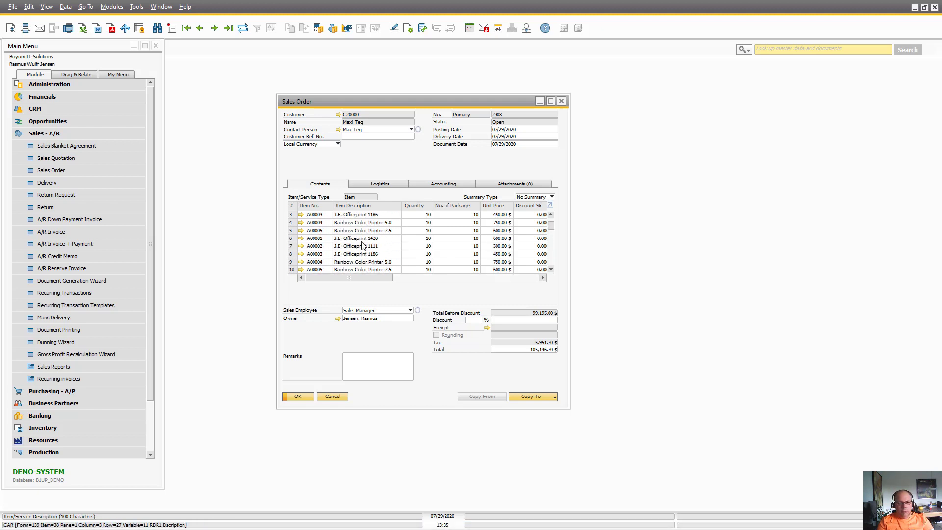
{"action": "scroll", "coordinate": [363, 245], "scroll_direction": "up", "scroll_amount": 2}
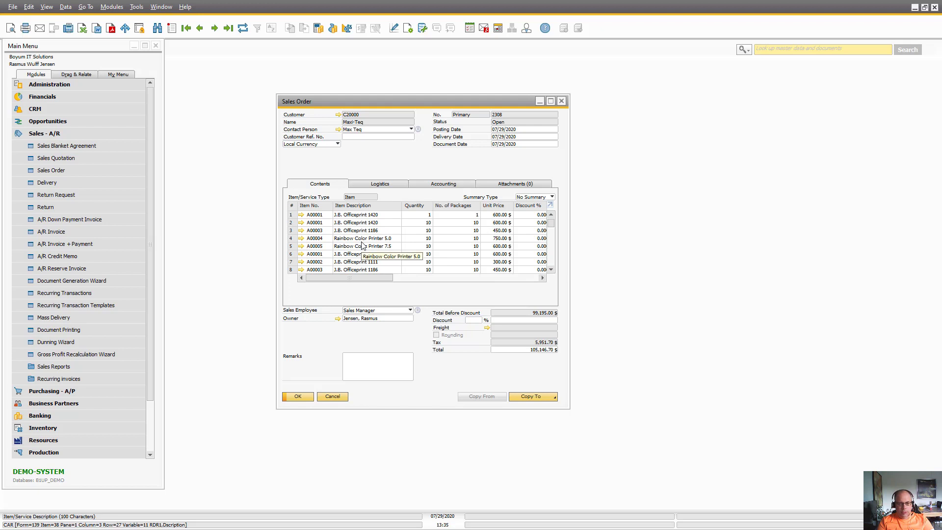
{"action": "right_click", "coordinate": [390, 169]}
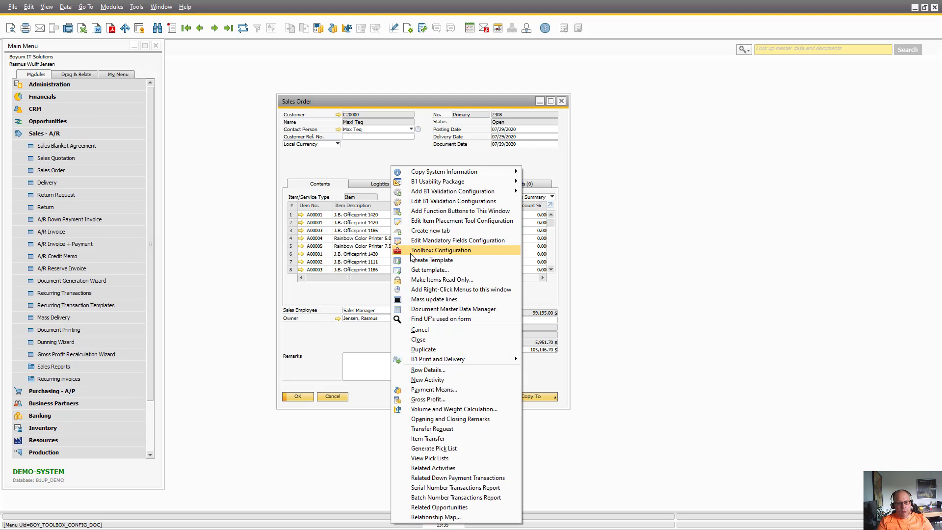
{"action": "left_click", "coordinate": [440, 249]}
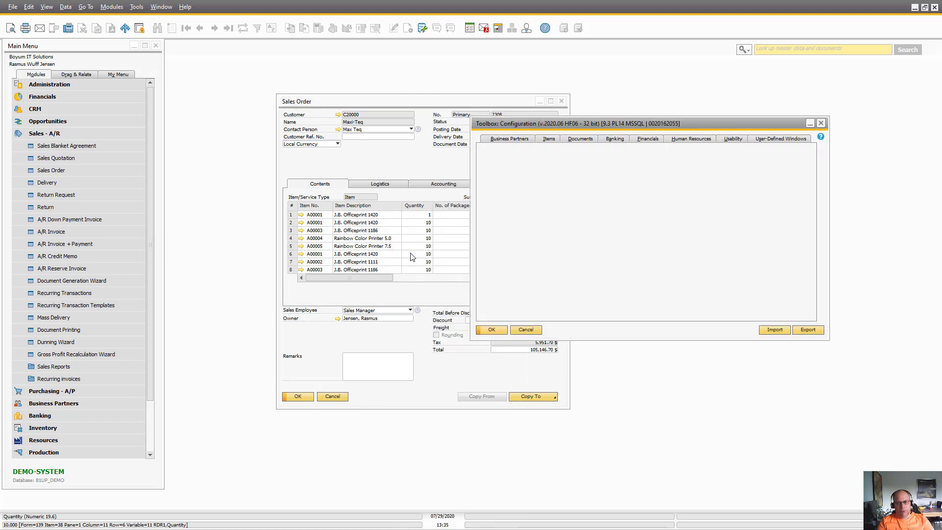
{"action": "left_click", "coordinate": [485, 151]}
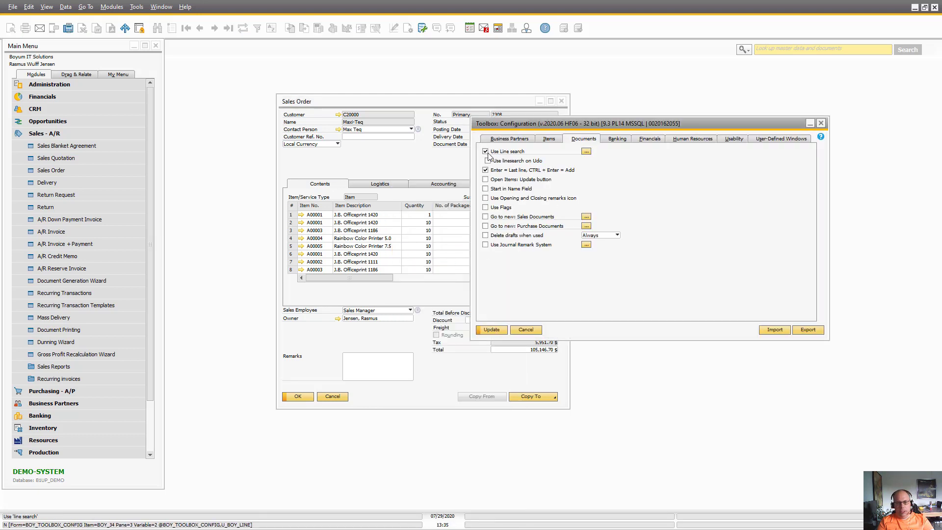
{"action": "left_click", "coordinate": [491, 329]}
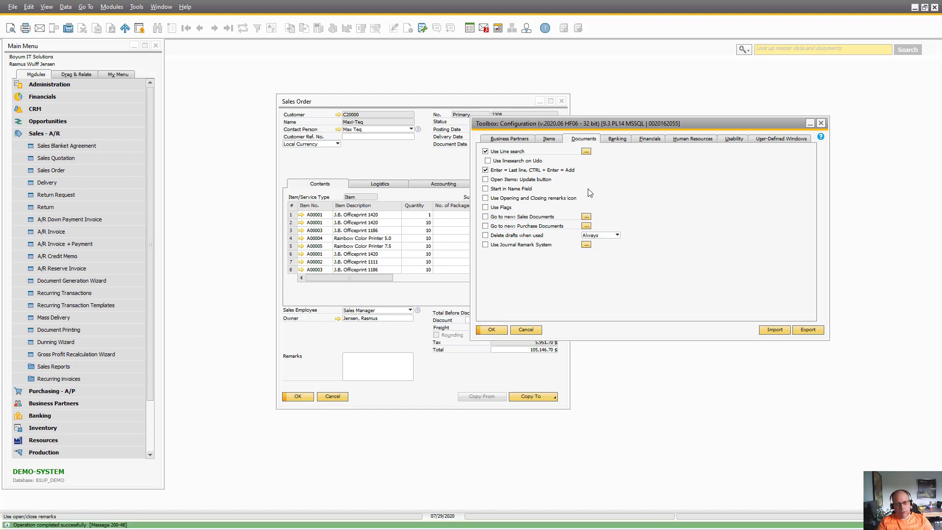
Close the sales order and open a new one showing the line-search field.
{"action": "mouse_move", "coordinate": [537, 135]}
{"action": "left_mouse_down"}
{"action": "mouse_move", "coordinate": [569, 137]}
{"action": "mouse_move", "coordinate": [763, 218]}
{"action": "left_mouse_up"}
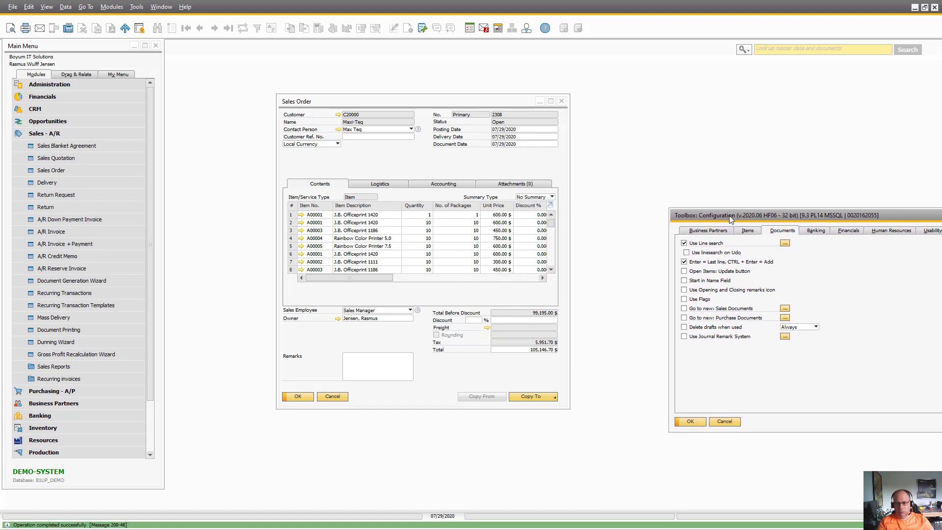
{"action": "left_click", "coordinate": [431, 378]}
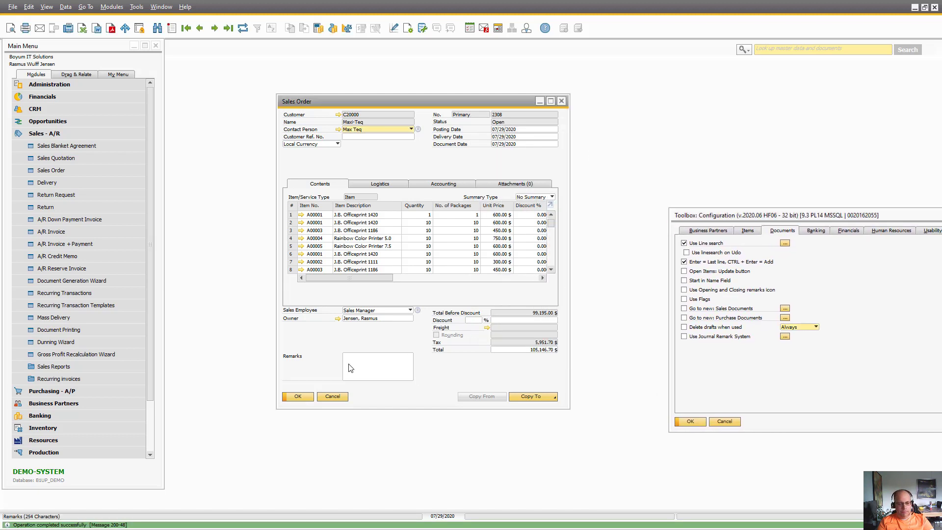
{"action": "left_click", "coordinate": [331, 396]}
{"action": "left_click", "coordinate": [50, 170]}
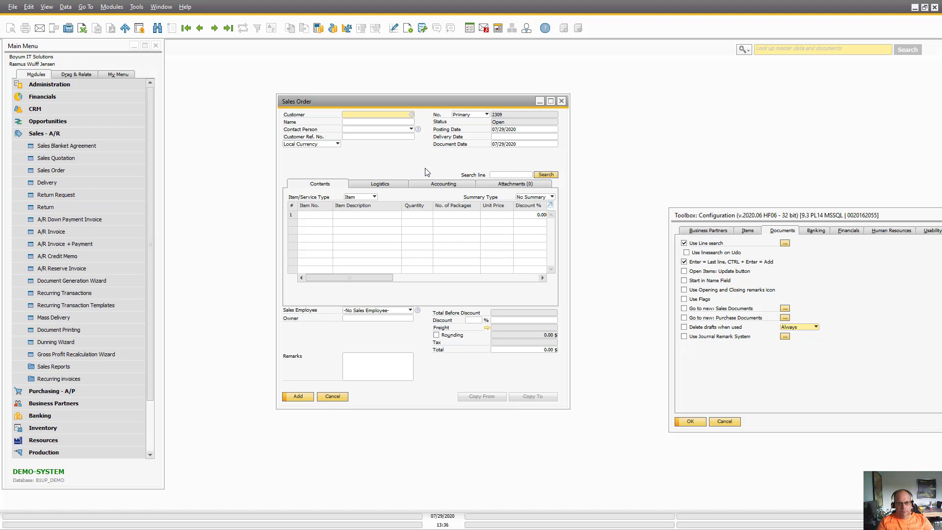
Load sales order 2308 and search 'usb' repeatedly, cycling through matches like lines 21, 22, 34.
{"action": "key", "text": "ctrl+Left"}
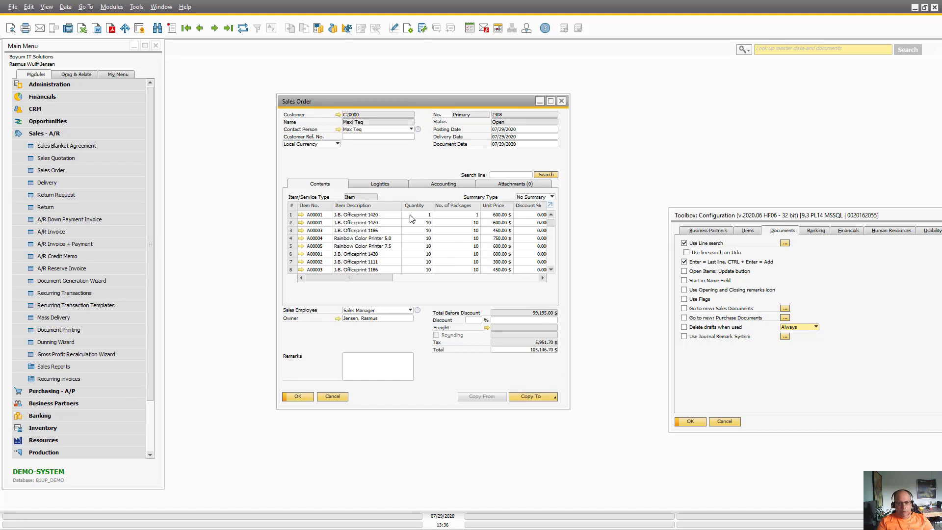
{"action": "scroll", "coordinate": [441, 243], "scroll_direction": "down", "scroll_amount": 7}
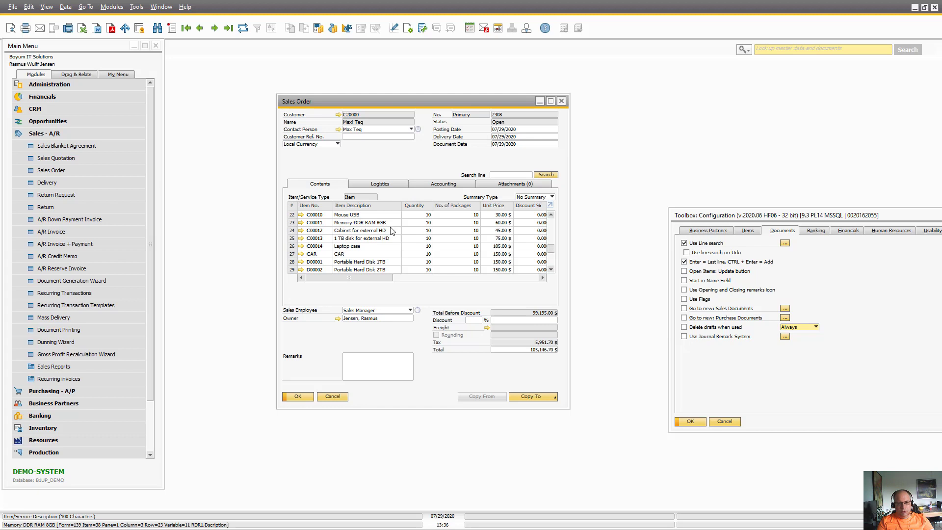
{"action": "scroll", "coordinate": [548, 244], "scroll_direction": "up", "scroll_amount": 7}
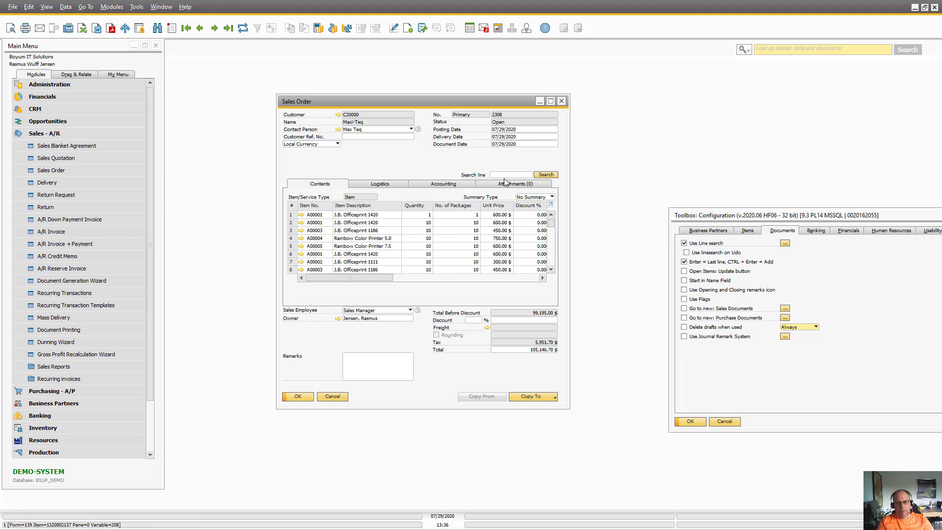
{"action": "left_click", "coordinate": [508, 176]}
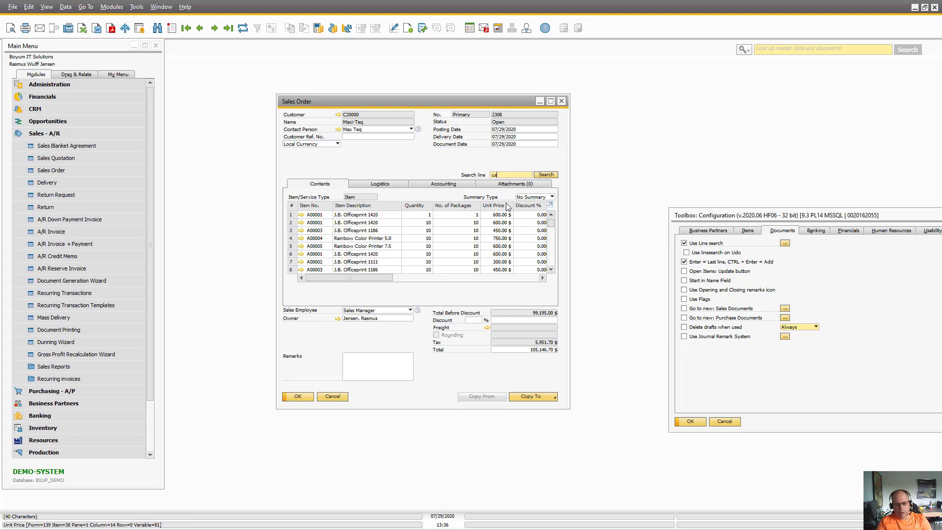
{"action": "type", "text": "usb"}
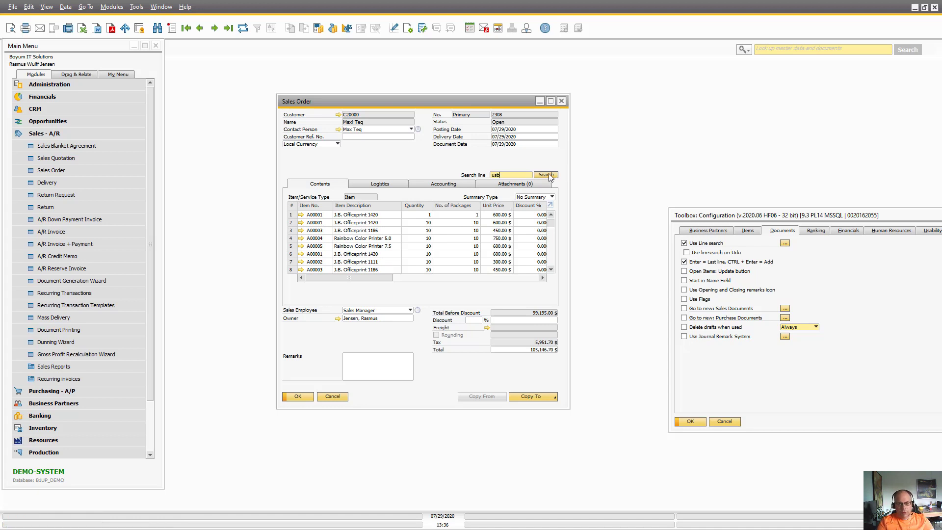
{"action": "left_click", "coordinate": [546, 176]}
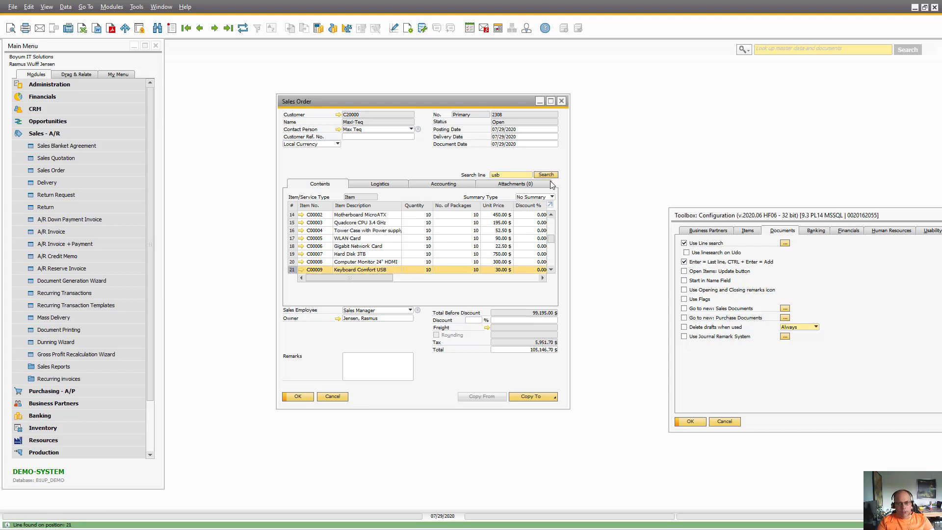
{"action": "left_click", "coordinate": [546, 175]}
{"action": "left_click", "coordinate": [546, 175]}
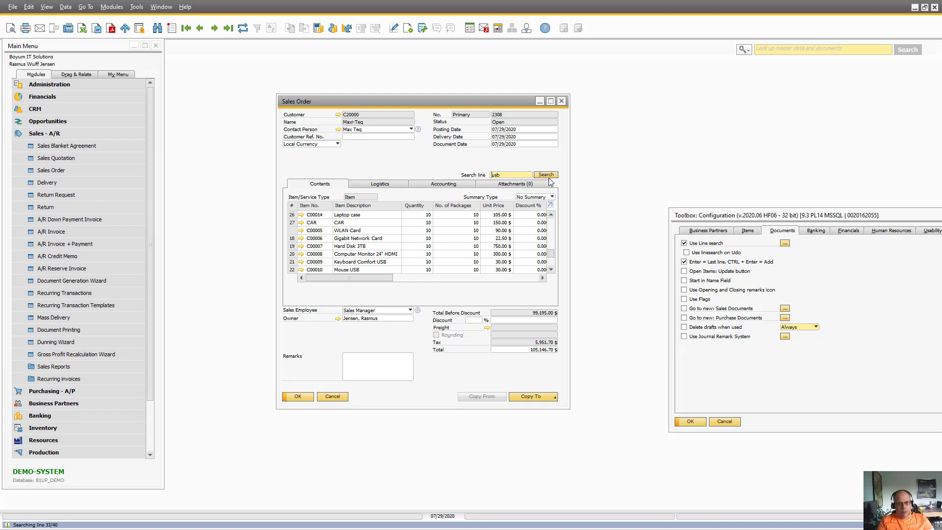
{"action": "left_click", "coordinate": [546, 175]}
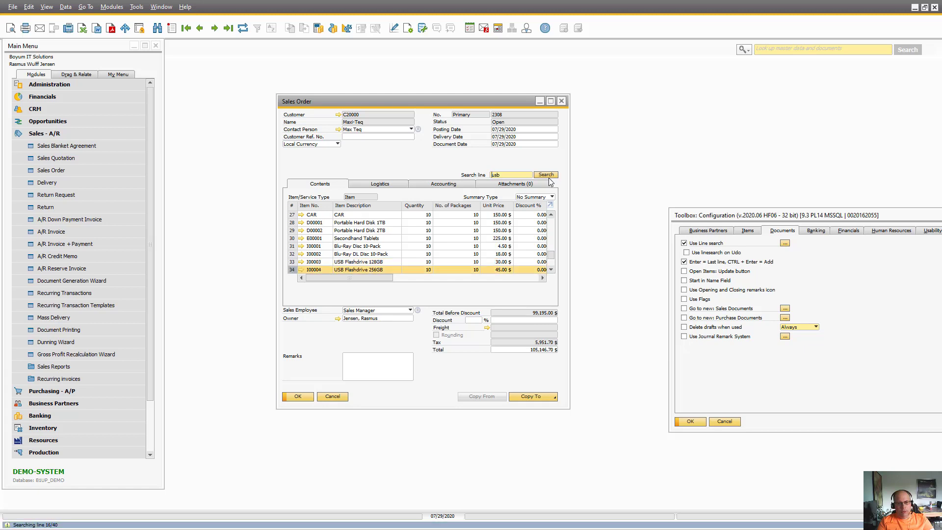
{"action": "left_click", "coordinate": [546, 175]}
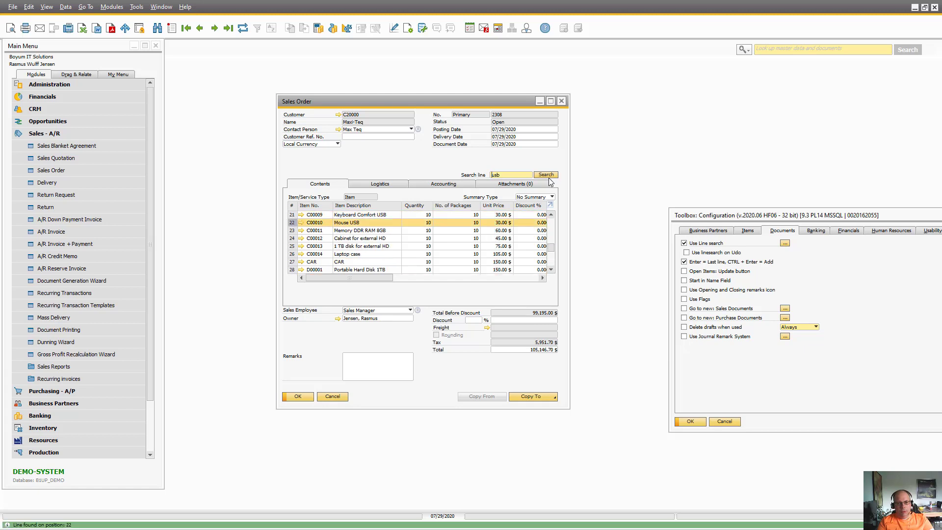
{"action": "left_click", "coordinate": [546, 175]}
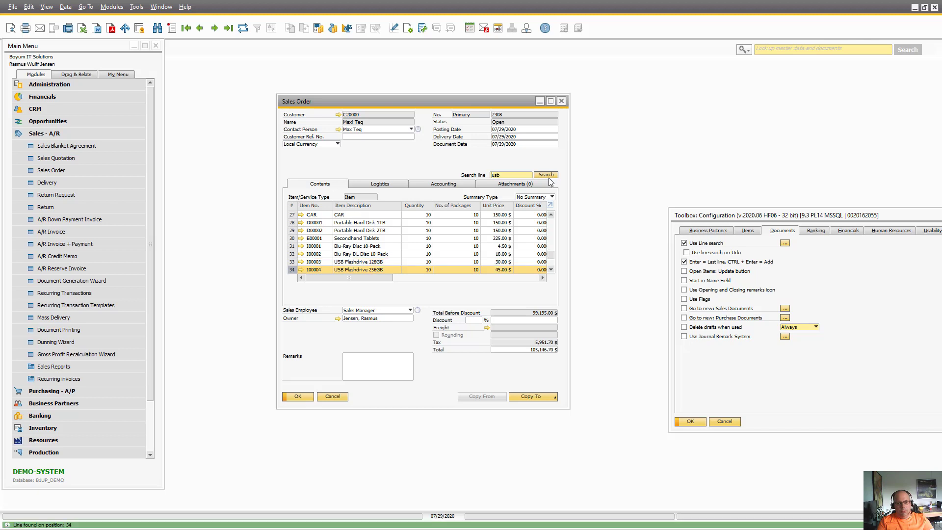
{"action": "left_click", "coordinate": [546, 175]}
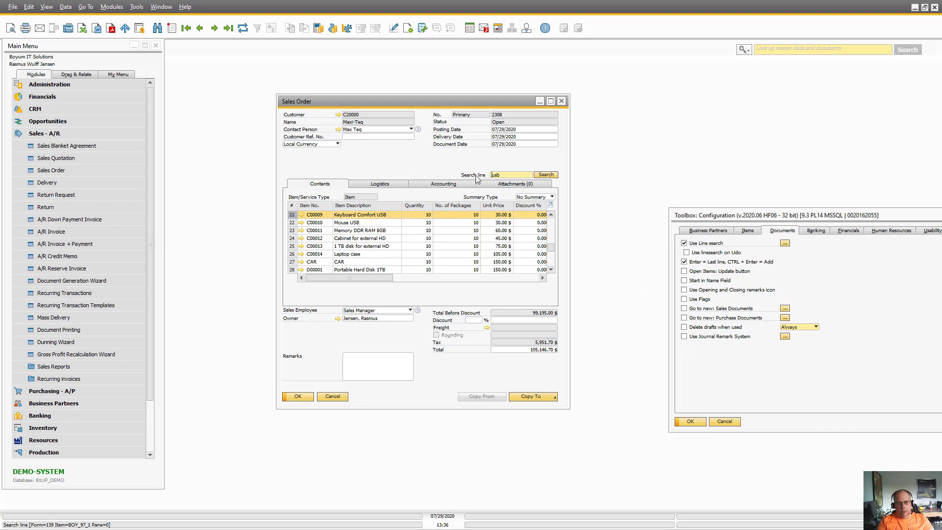
{"action": "left_click", "coordinate": [785, 244]}
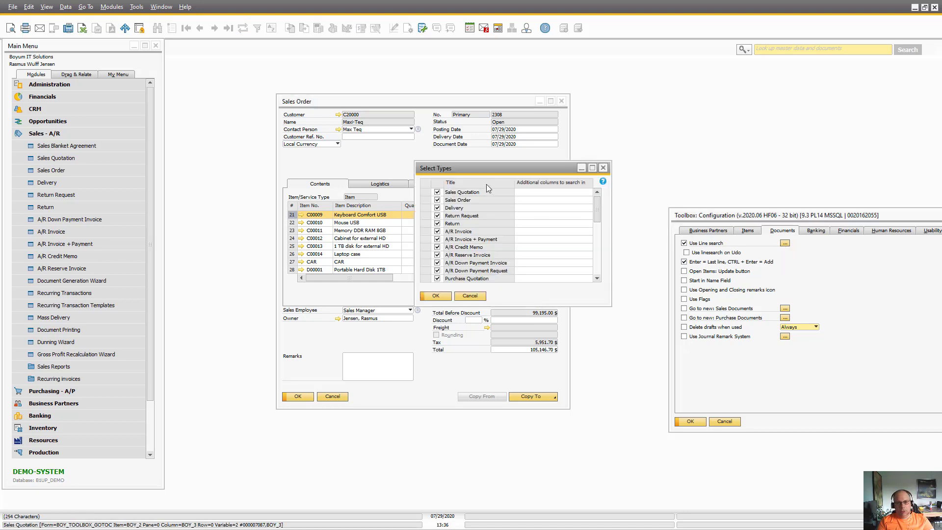
{"action": "mouse_move", "coordinate": [478, 163]}
{"action": "left_mouse_down"}
{"action": "mouse_move", "coordinate": [621, 106]}
{"action": "mouse_move", "coordinate": [642, 76]}
{"action": "left_mouse_up"}
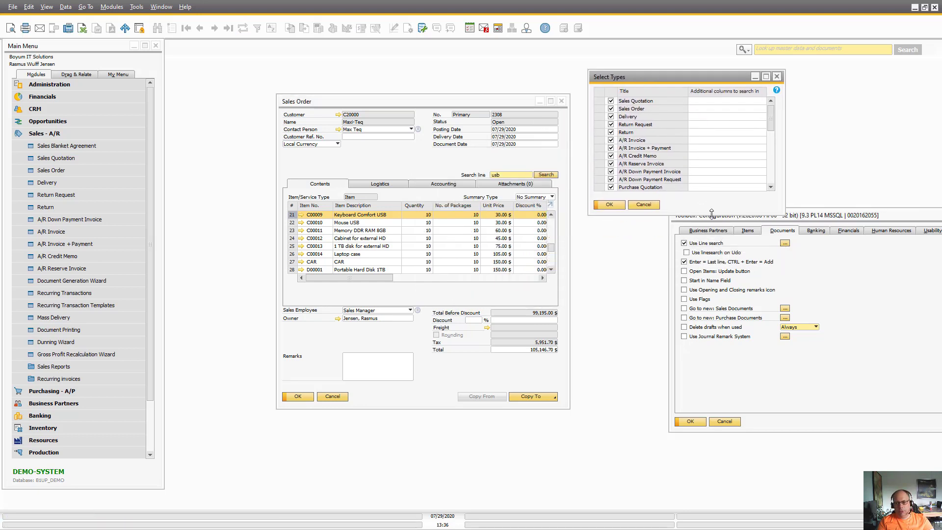
{"action": "left_click_drag", "start_coordinate": [711, 213], "coordinate": [709, 335]}
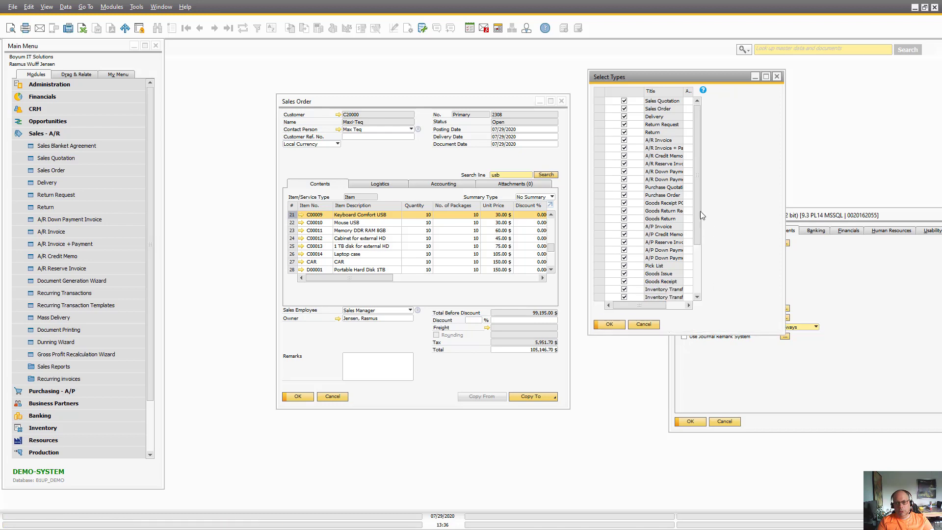
{"action": "left_click", "coordinate": [766, 77]}
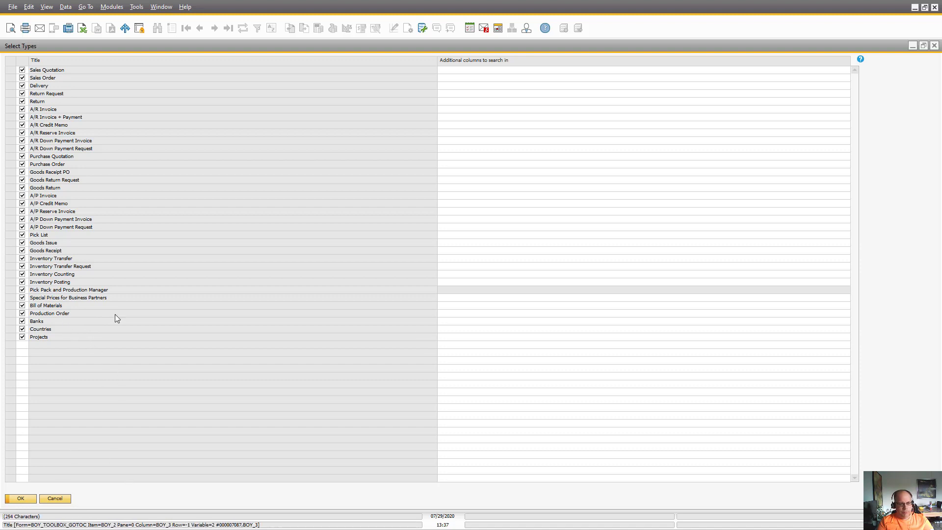
{"action": "double_click", "coordinate": [101, 46]}
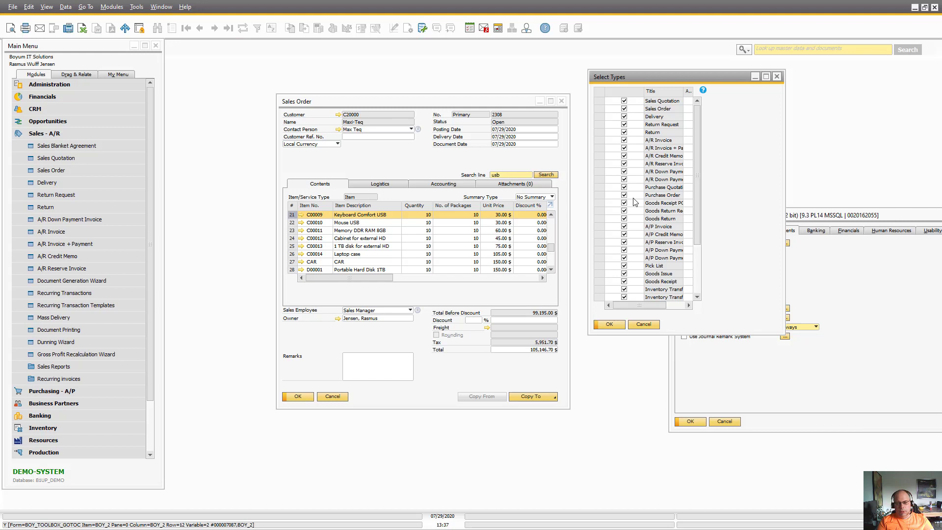
{"action": "left_click", "coordinate": [643, 324]}
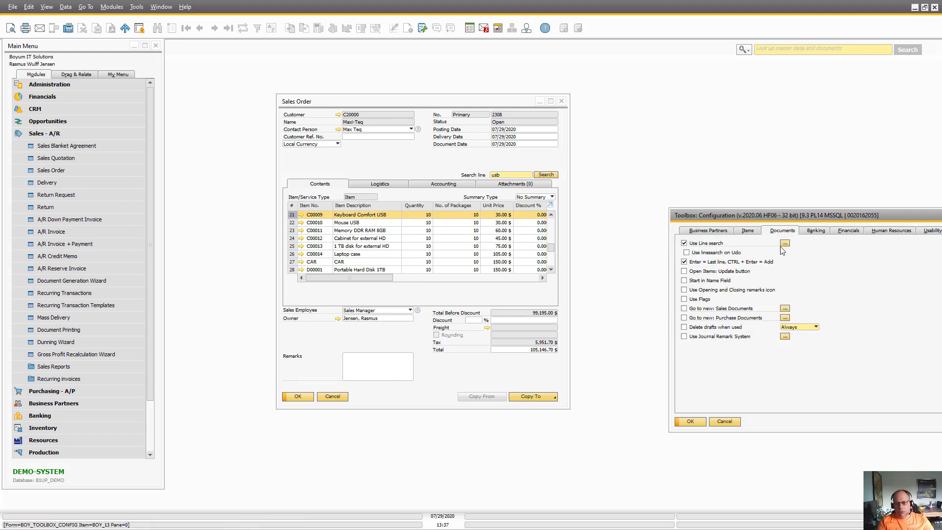
{"action": "left_click", "coordinate": [784, 308]}
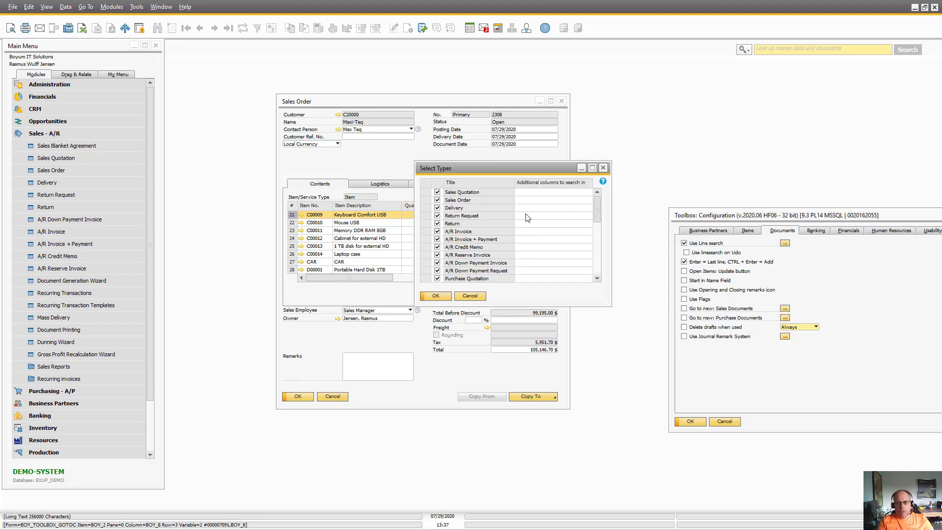
{"action": "scroll", "coordinate": [503, 222], "scroll_direction": "down", "scroll_amount": 3}
{"action": "scroll", "coordinate": [486, 224], "scroll_direction": "up", "scroll_amount": 3}
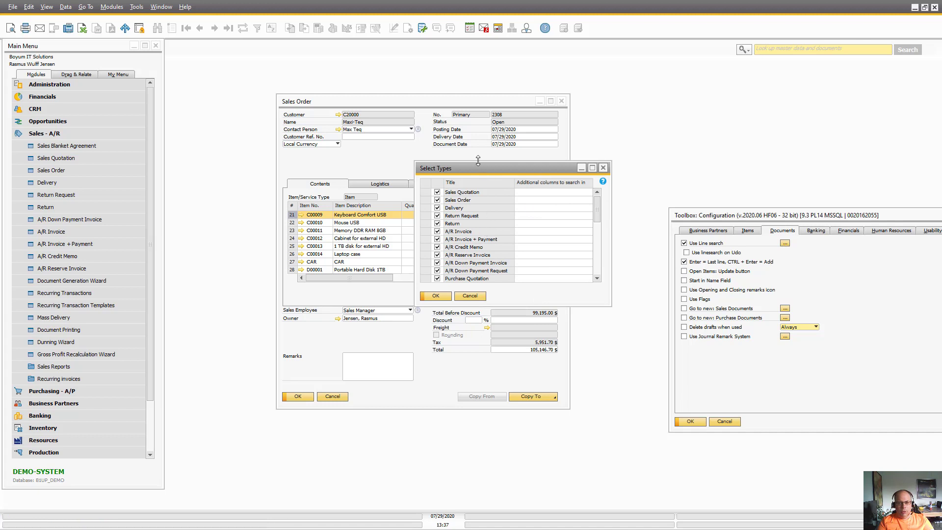
{"action": "left_click_drag", "start_coordinate": [473, 169], "coordinate": [714, 98]}
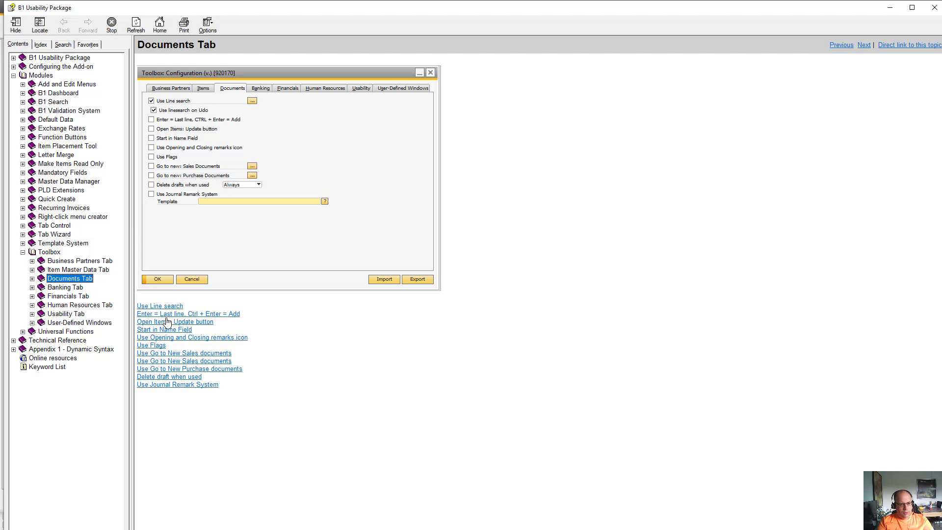
Read the Use Line search help topic, then minimize the help window.
{"action": "left_click", "coordinate": [159, 307]}
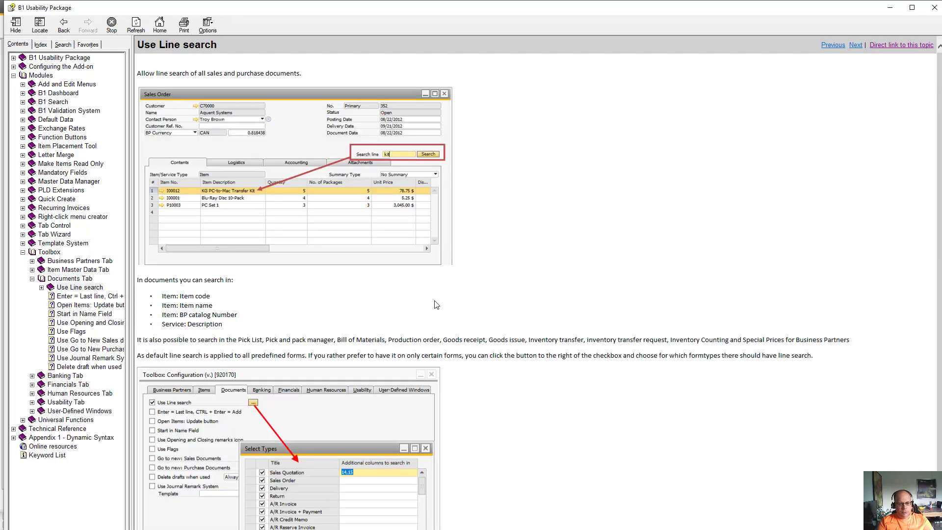
{"action": "scroll", "coordinate": [434, 304], "scroll_direction": "down", "scroll_amount": 3}
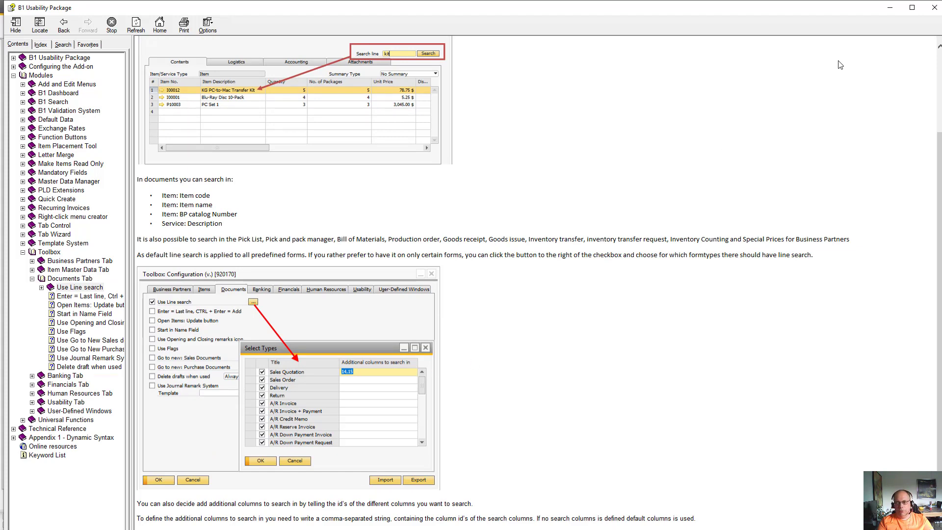
{"action": "left_click", "coordinate": [890, 12]}
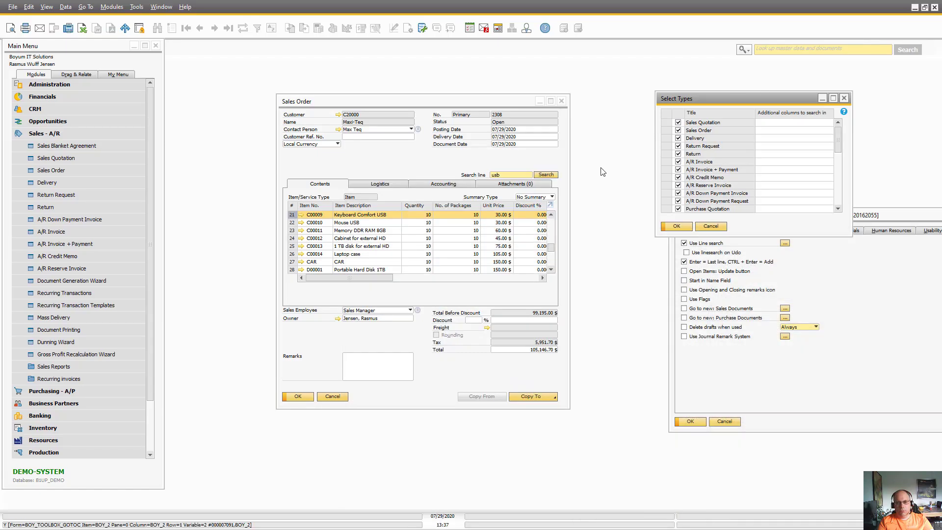
Widen sales order 2308, enter 'qwerty' in row 28's External Remarks, and update.
{"action": "left_click", "coordinate": [348, 279]}
{"action": "left_click_drag", "start_coordinate": [348, 279], "coordinate": [468, 275]}
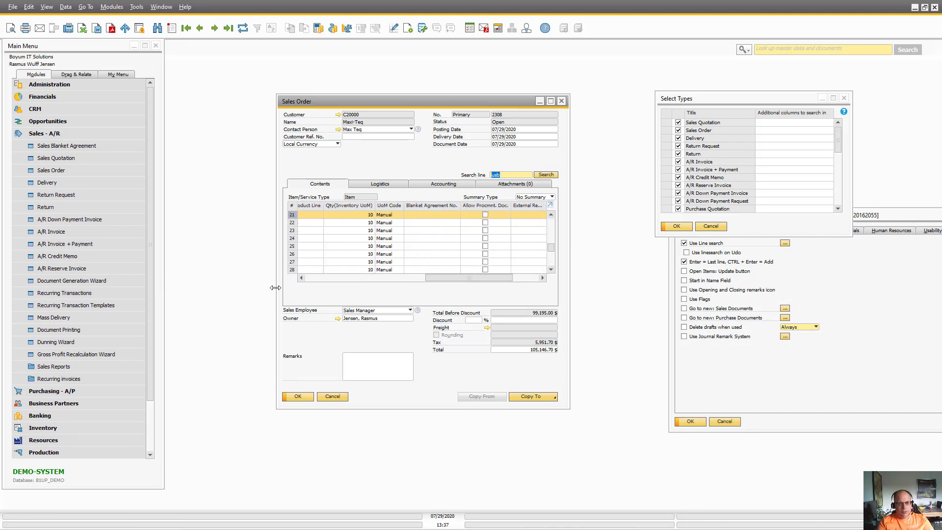
{"action": "left_click_drag", "start_coordinate": [278, 288], "coordinate": [182, 287]}
{"action": "left_click", "coordinate": [456, 215]}
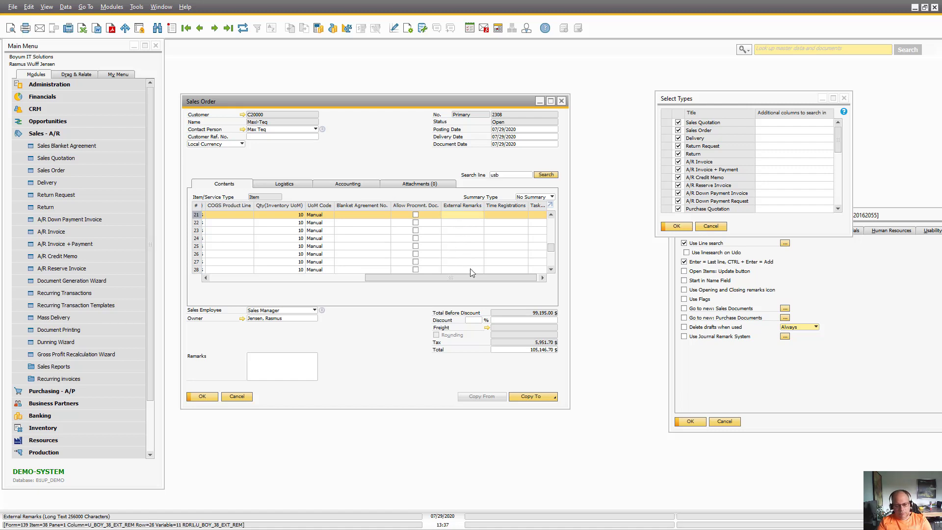
{"action": "key", "text": "Down"}
{"action": "key", "text": "Down"}
{"action": "key", "text": "Down"}
{"action": "key", "text": "Down"}
{"action": "key", "text": "Down"}
{"action": "key", "text": "Down"}
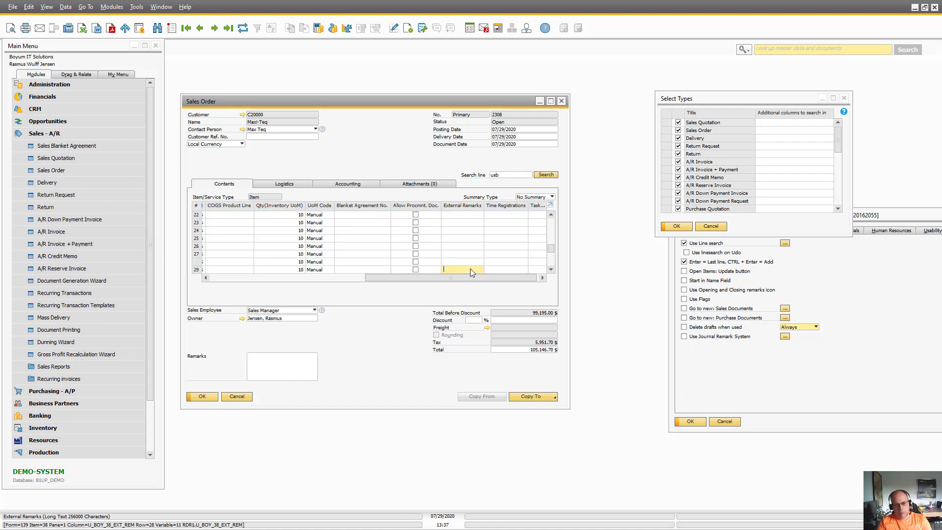
{"action": "key", "text": "Down"}
{"action": "type", "text": "qw"}
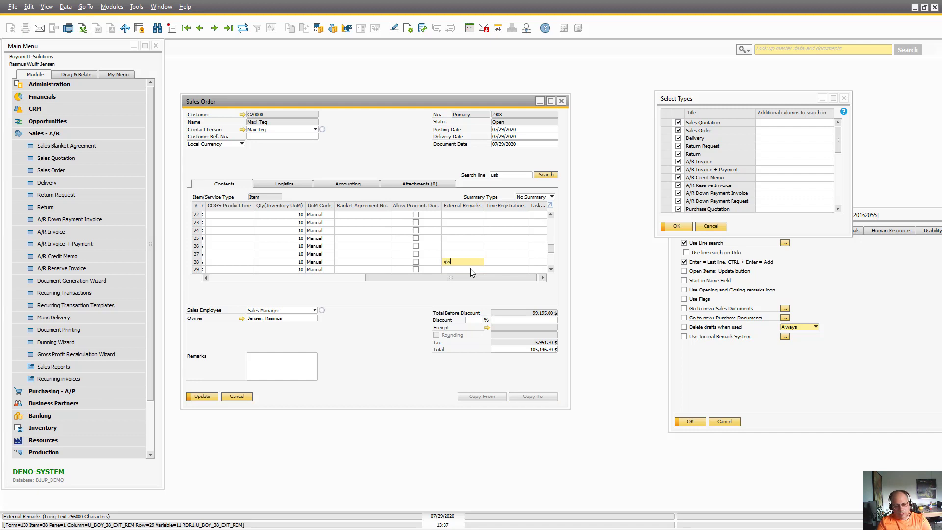
{"action": "type", "text": "erty"}
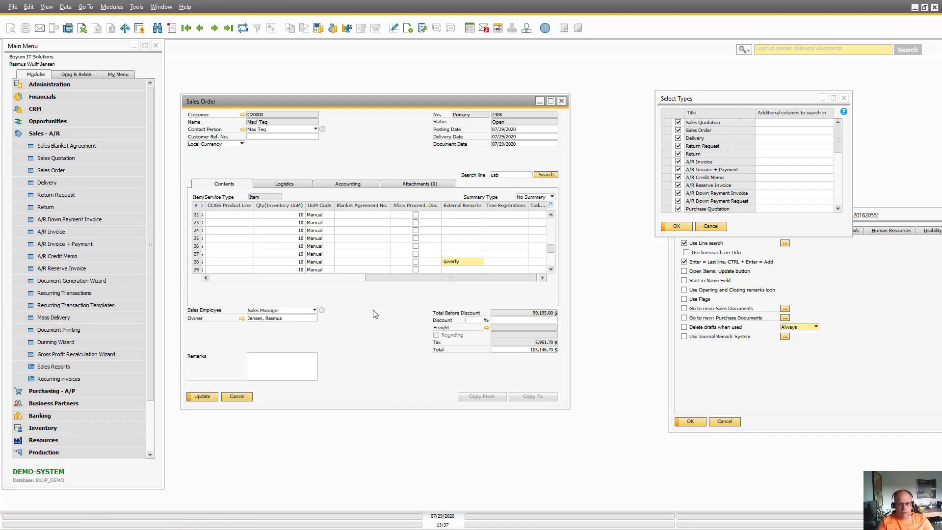
{"action": "left_click", "coordinate": [206, 399]}
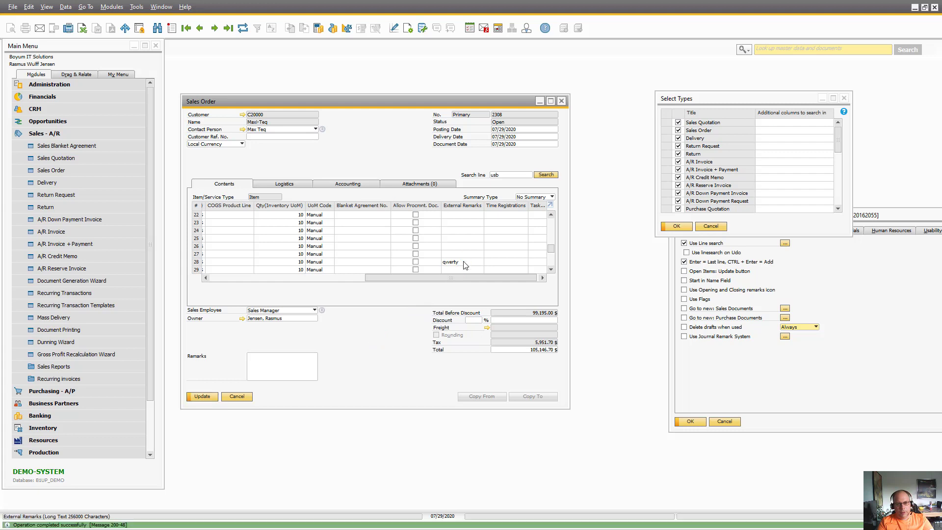
{"action": "left_click_drag", "start_coordinate": [379, 280], "coordinate": [534, 287]}
{"action": "scroll", "coordinate": [457, 245], "scroll_direction": "down", "scroll_amount": 3}
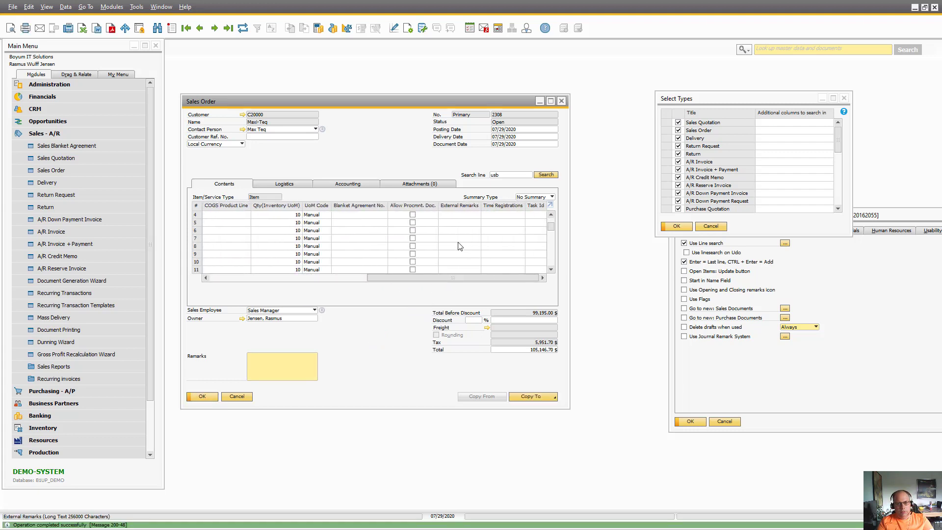
{"action": "scroll", "coordinate": [456, 252], "scroll_direction": "down", "scroll_amount": 3}
Add the copied U_BOY_38_EXT_REM column ID as a Sales Order search column and update the configuration.
{"action": "left_click", "coordinate": [458, 223]}
{"action": "right_click", "coordinate": [480, 223]}
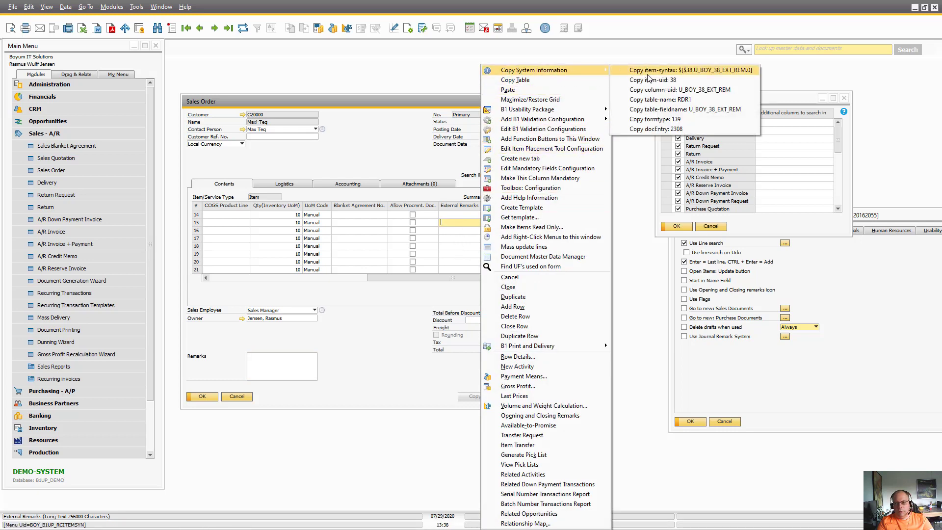
{"action": "mouse_move", "coordinate": [533, 70]}
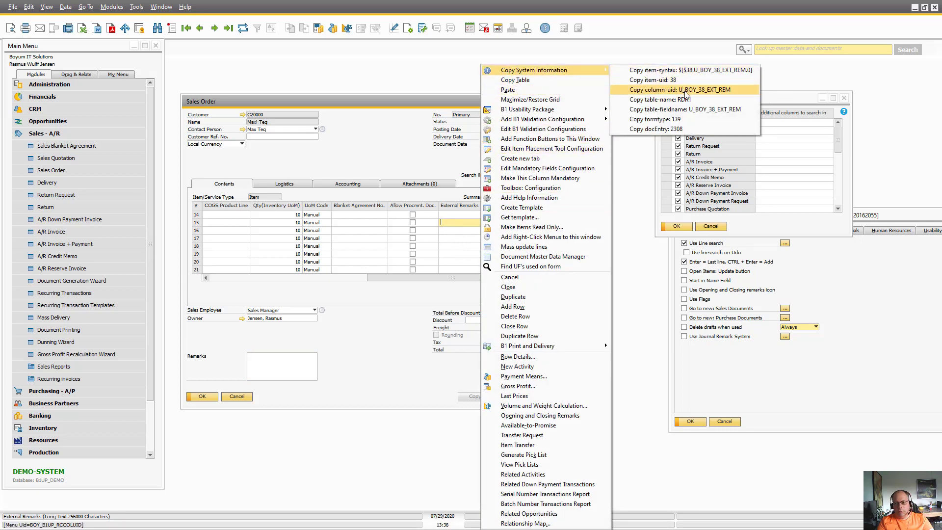
{"action": "left_click", "coordinate": [685, 90]}
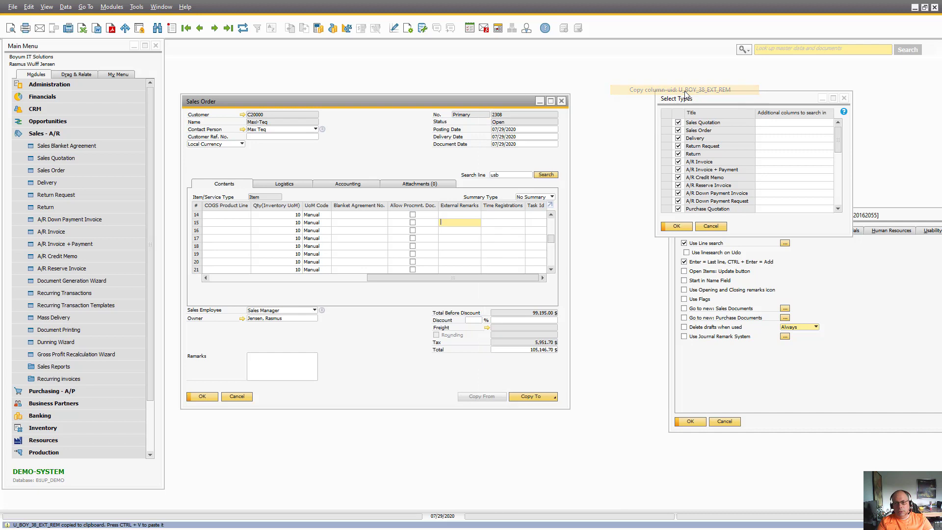
{"action": "left_click", "coordinate": [768, 132]}
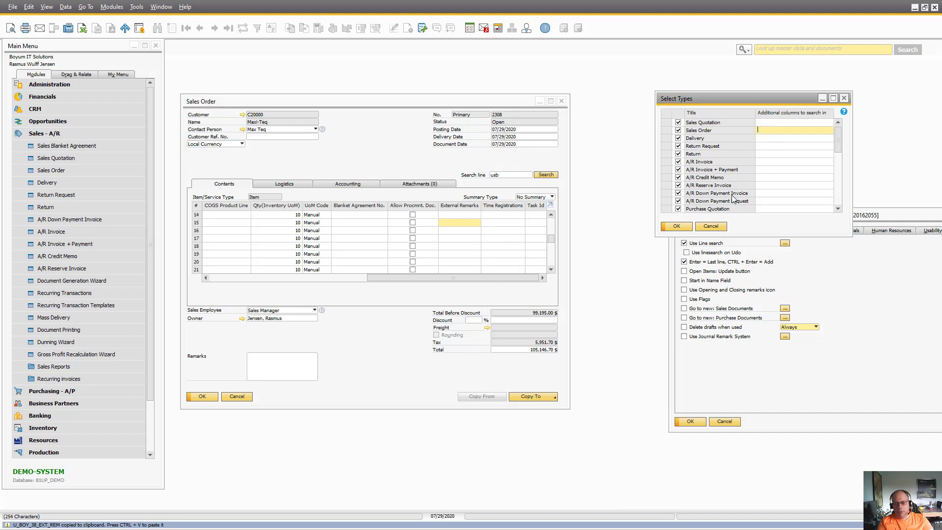
{"action": "key", "text": "ctrl+v"}
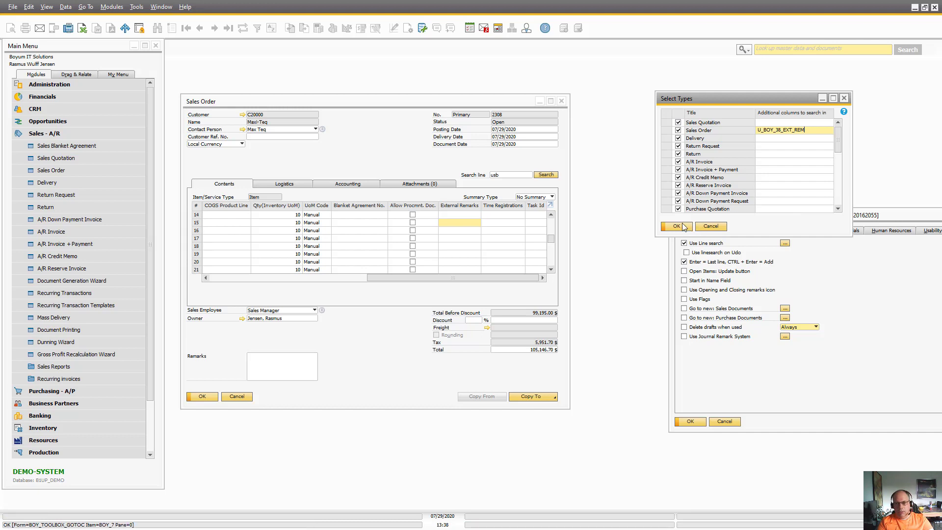
{"action": "left_click", "coordinate": [677, 226]}
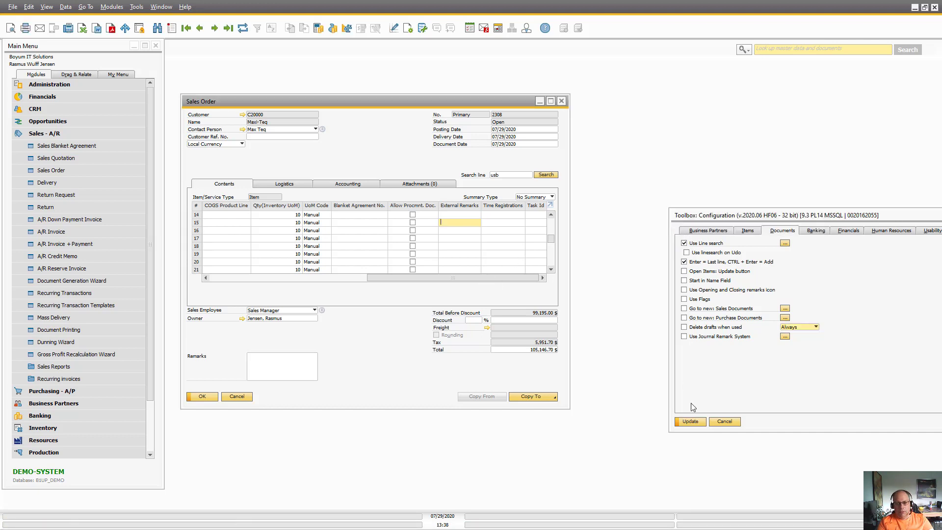
{"action": "left_click", "coordinate": [691, 421]}
Search the order lines for 'qwerty', finding row 28, Portable Hard Disk 1TB.
{"action": "left_click", "coordinate": [384, 165]}
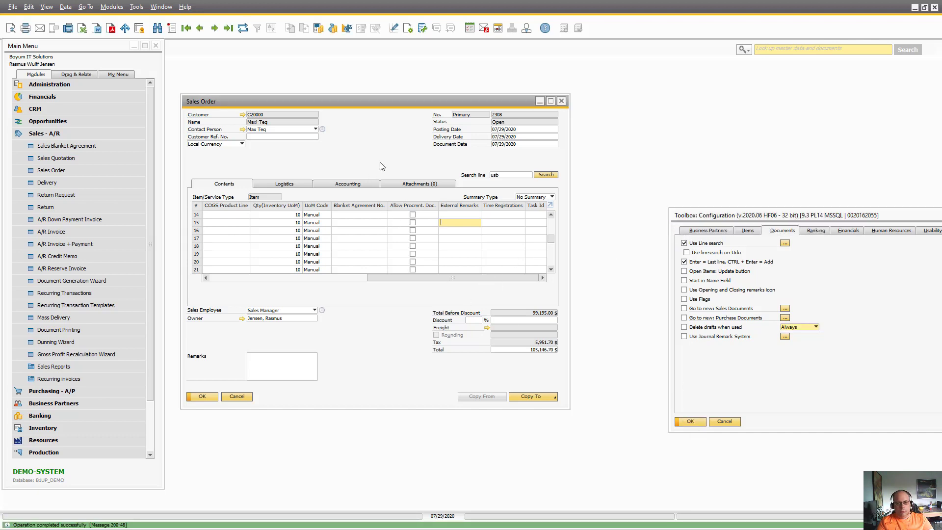
{"action": "left_click", "coordinate": [500, 176]}
{"action": "type", "text": "qwerty"}
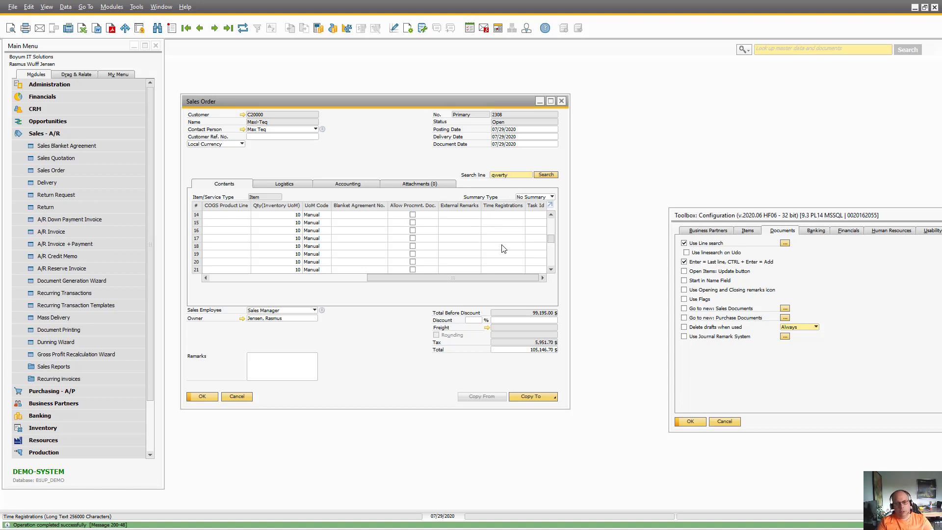
{"action": "left_click", "coordinate": [545, 174]}
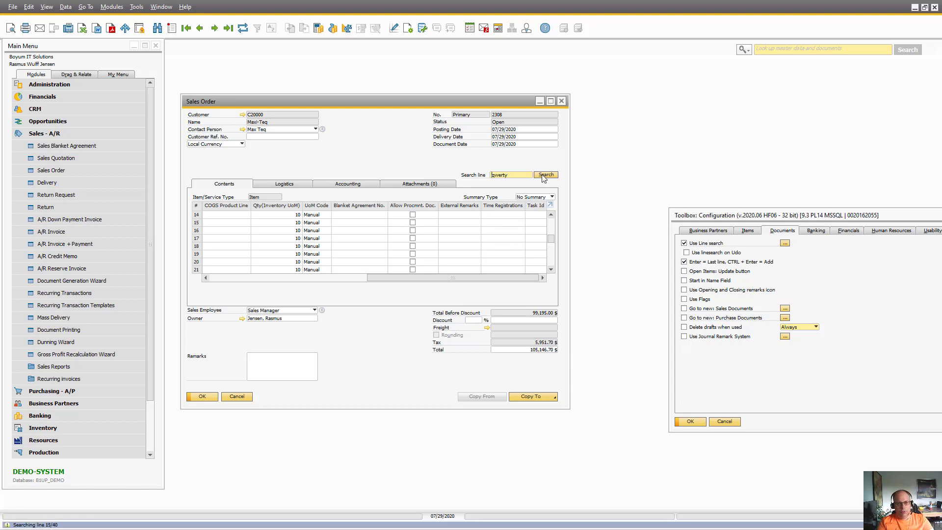
{"action": "left_click_drag", "start_coordinate": [465, 279], "coordinate": [206, 278]}
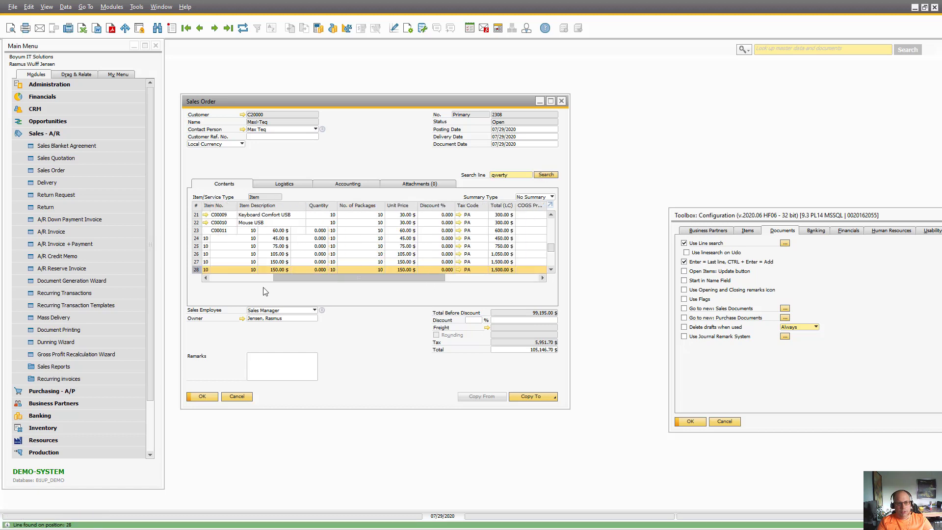
{"action": "mouse_move", "coordinate": [294, 278]}
{"action": "left_mouse_down"}
{"action": "mouse_move", "coordinate": [526, 295]}
{"action": "mouse_move", "coordinate": [302, 280]}
{"action": "left_mouse_up"}
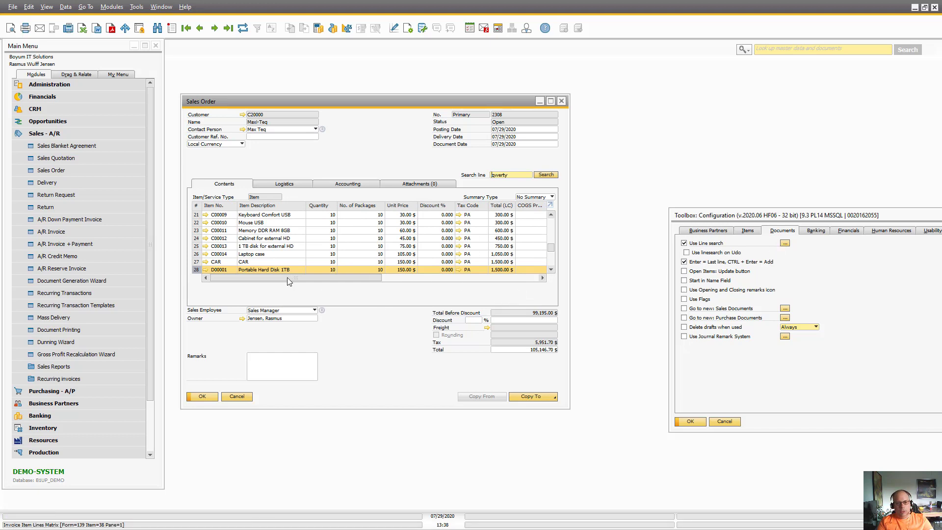
{"action": "left_click_drag", "start_coordinate": [287, 278], "coordinate": [522, 286]}
{"action": "left_click_drag", "start_coordinate": [448, 279], "coordinate": [288, 280]}
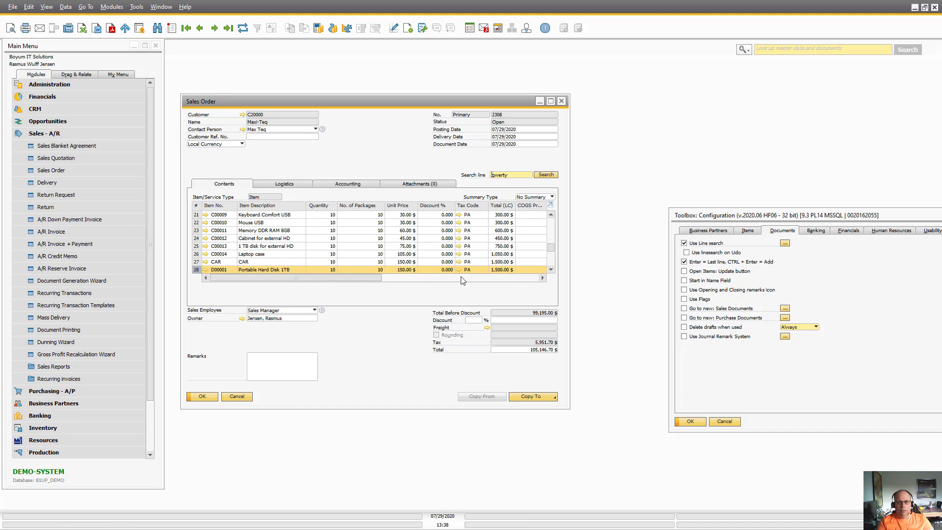
{"action": "left_click_drag", "start_coordinate": [550, 249], "coordinate": [551, 264]}
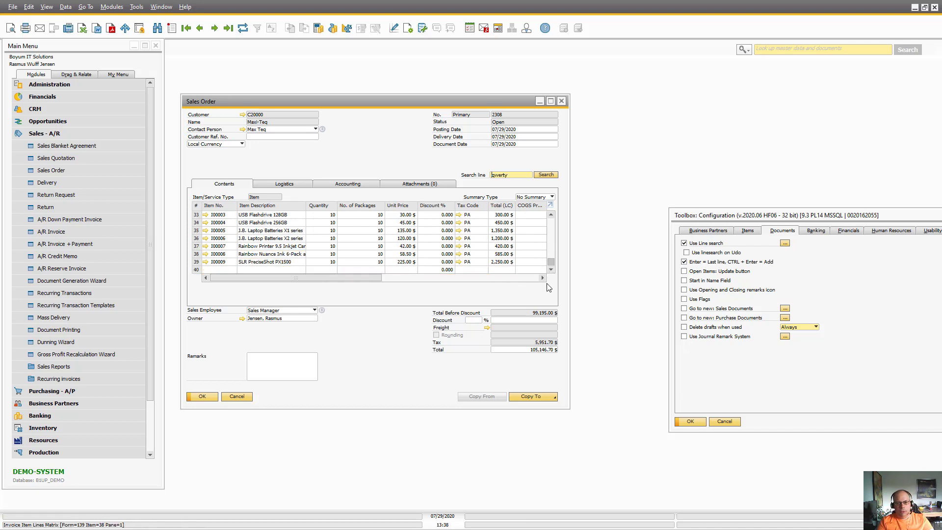
Set row 37's Tax Code to LG and save the sales order.
{"action": "left_click", "coordinate": [471, 245]}
{"action": "key", "text": "BackSpace"}
{"action": "key", "text": "Tab"}
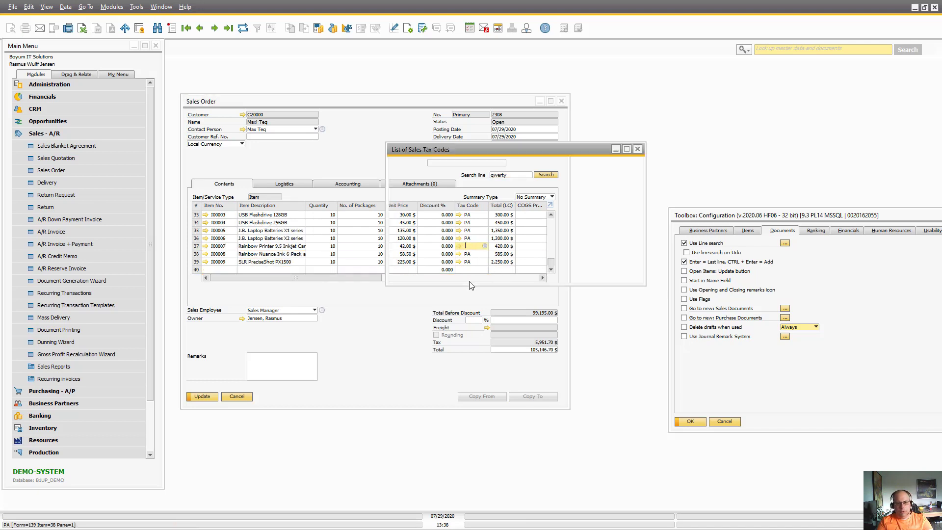
{"action": "key", "text": "Down"}
{"action": "key", "text": "Down"}
{"action": "key", "text": "Return"}
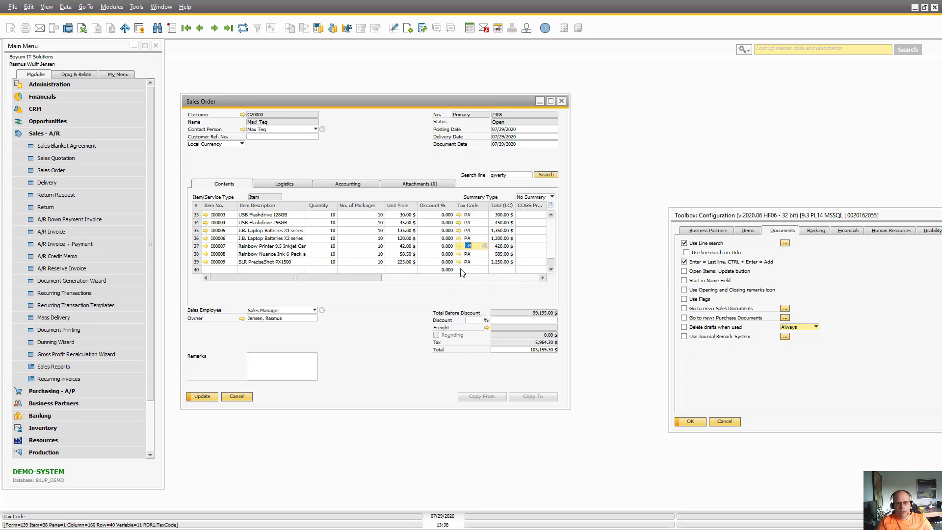
{"action": "key", "text": "Return"}
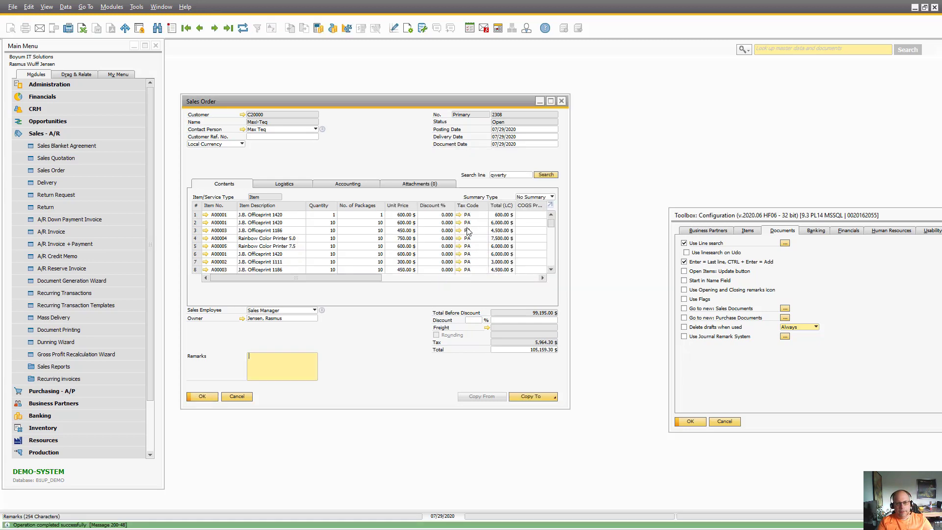
Append Tax Code column 160 to the Sales Order extra search columns in Select Types.
{"action": "left_click", "coordinate": [468, 230]}
{"action": "right_click", "coordinate": [471, 231]}
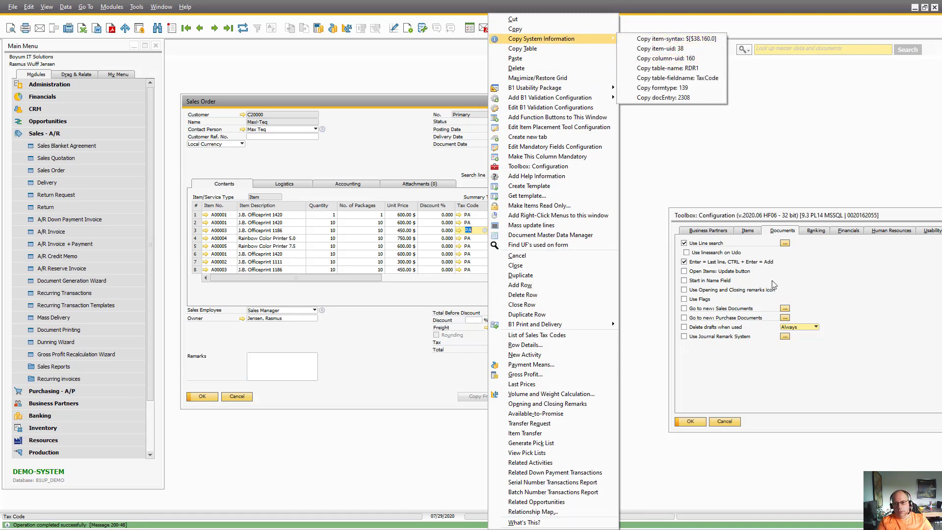
{"action": "left_click", "coordinate": [786, 245]}
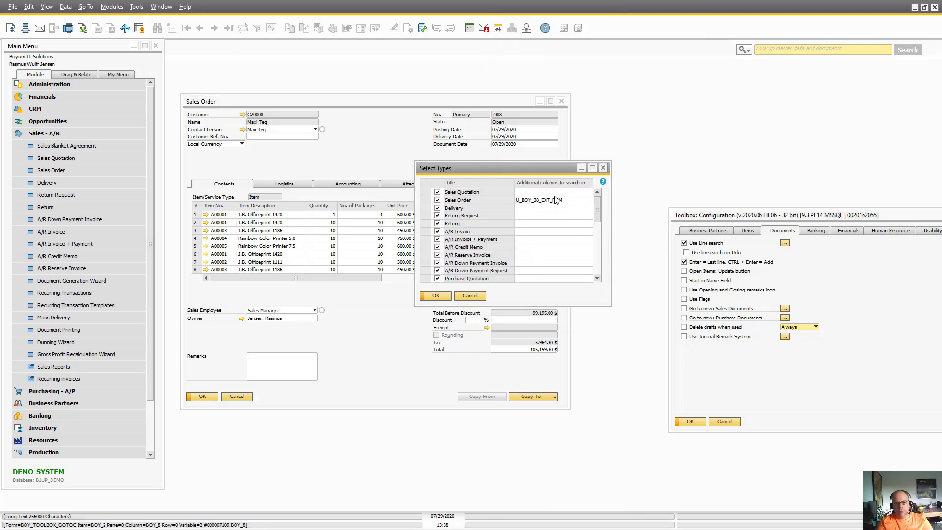
{"action": "double_click", "coordinate": [556, 200]}
{"action": "left_click", "coordinate": [569, 200]}
{"action": "type", "text": ",160"}
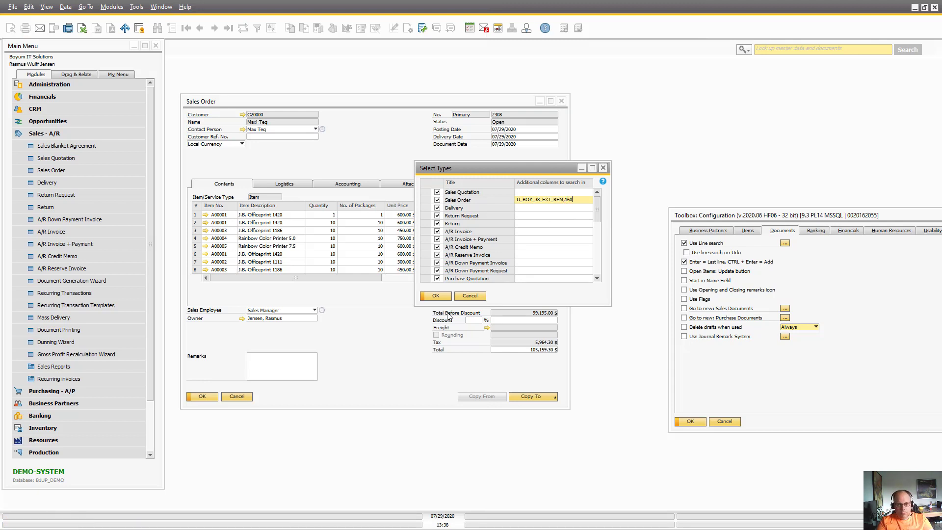
{"action": "left_click", "coordinate": [436, 296]}
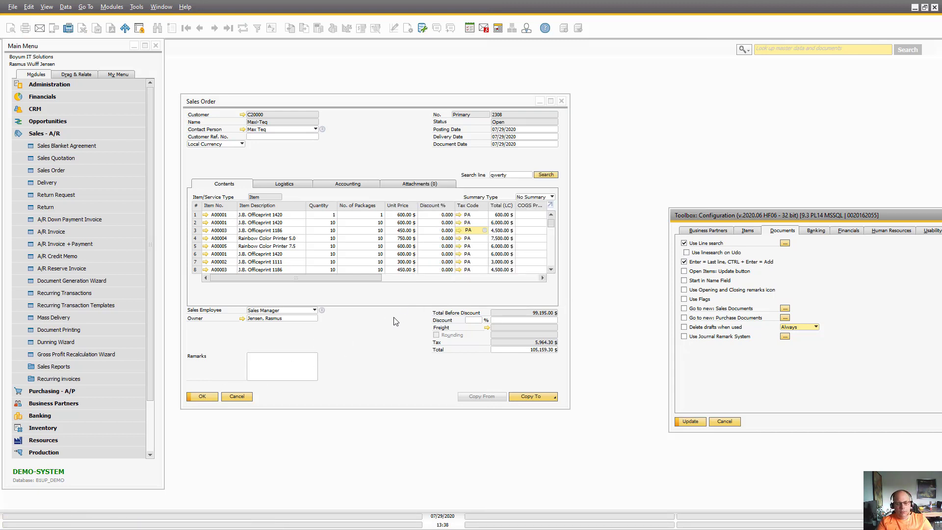
Save the Toolbox configuration and search lines for 'LG', finding row 37, Rainbow Printer.
{"action": "left_click", "coordinate": [505, 176]}
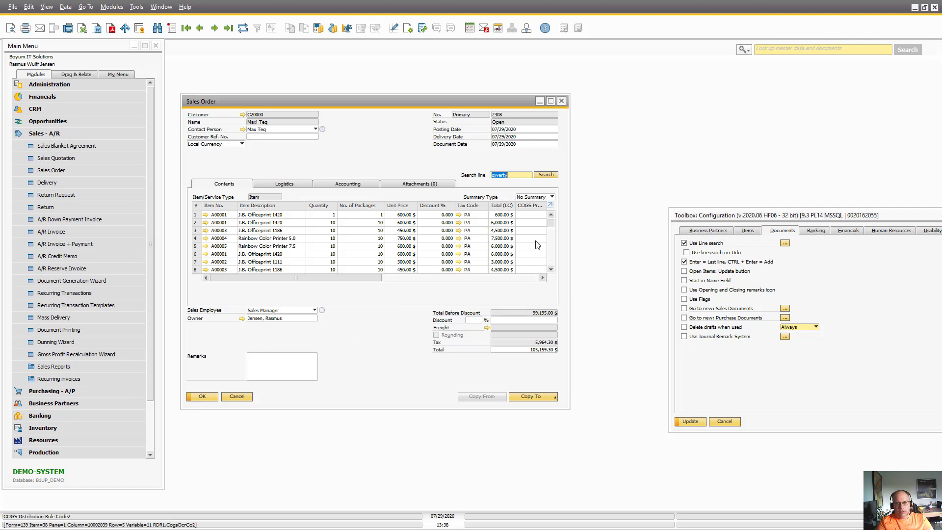
{"action": "mouse_move", "coordinate": [550, 222]}
{"action": "left_mouse_down"}
{"action": "mouse_move", "coordinate": [550, 254]}
{"action": "mouse_move", "coordinate": [550, 216]}
{"action": "left_mouse_up"}
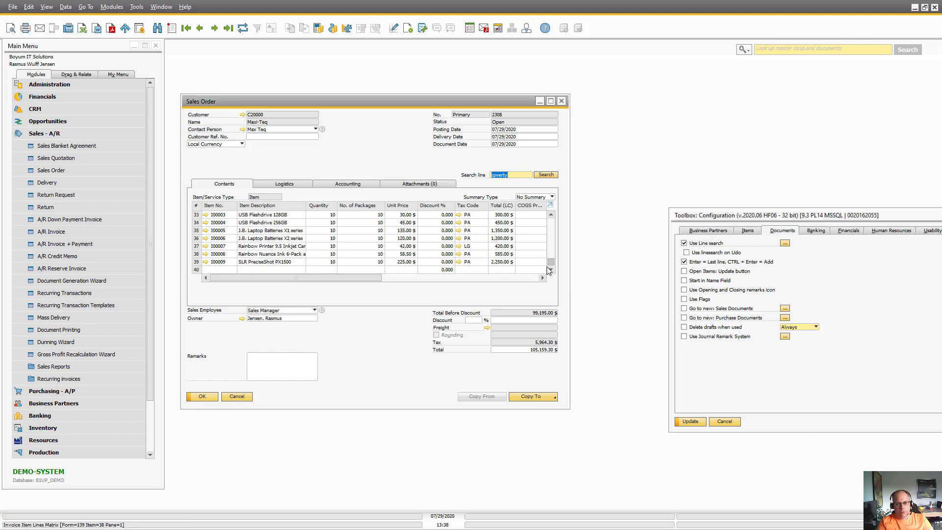
{"action": "type", "text": "lg"}
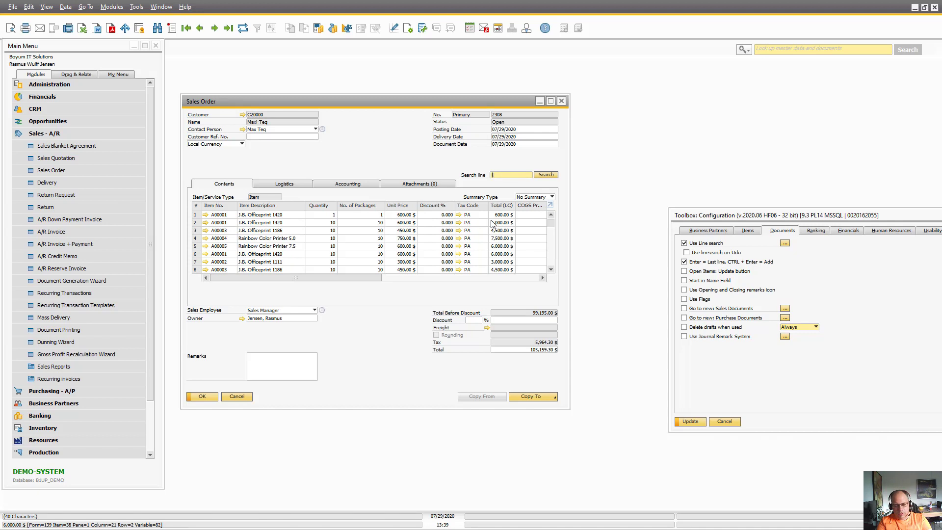
{"action": "left_click", "coordinate": [546, 175]}
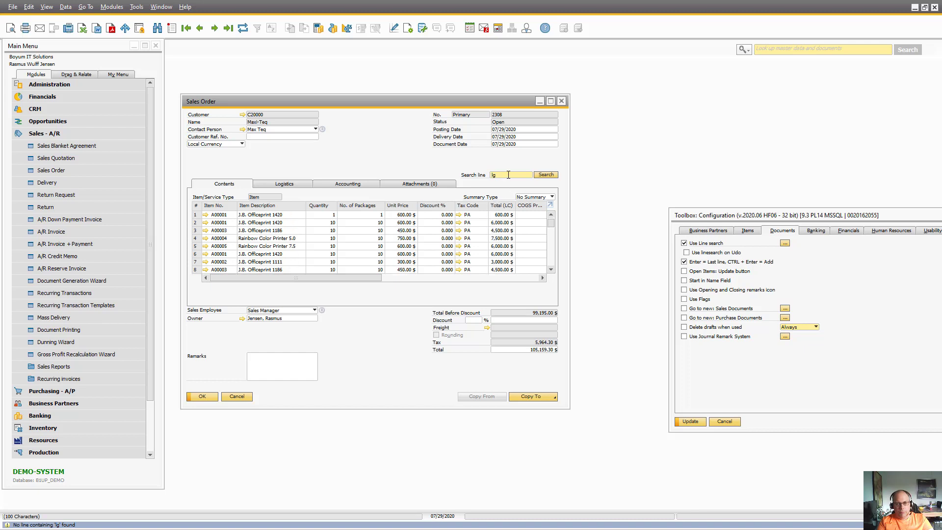
{"action": "type", "text": "LG"}
{"action": "left_click", "coordinate": [689, 421]}
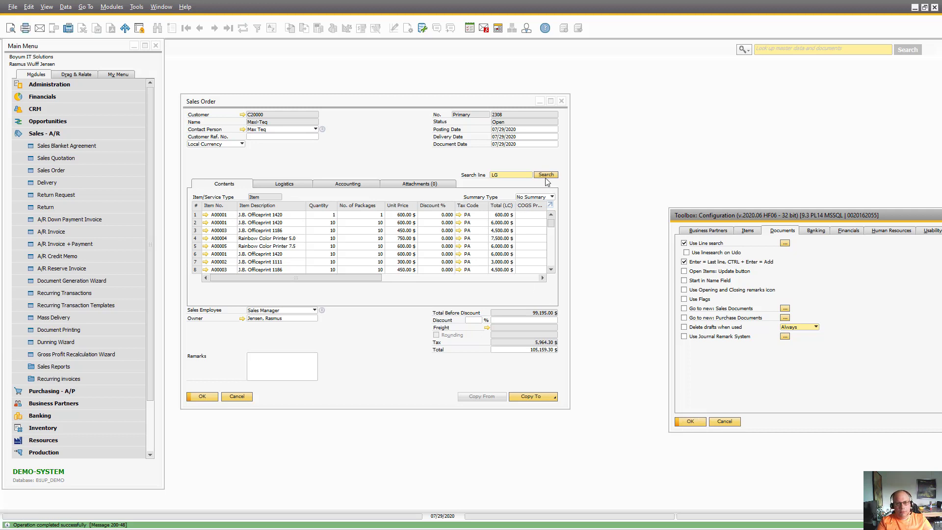
{"action": "left_click", "coordinate": [546, 175]}
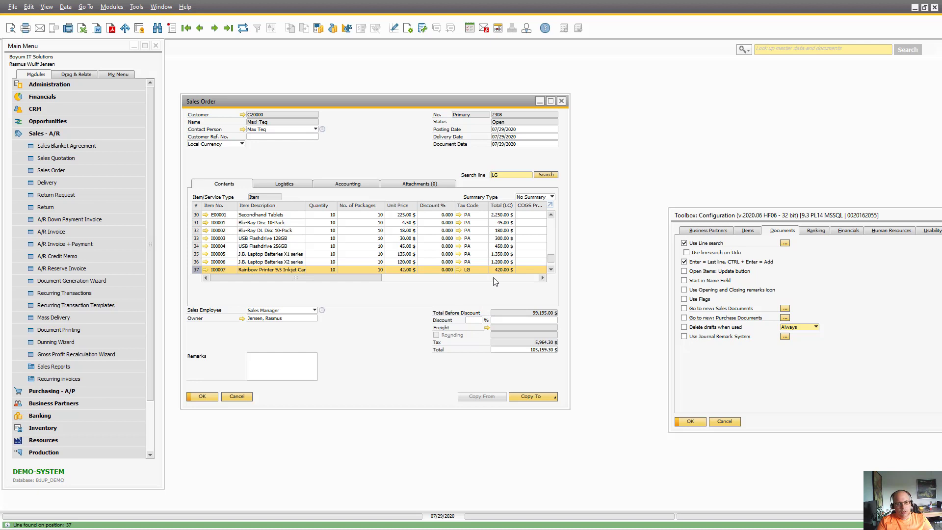
{"action": "left_click", "coordinate": [343, 278]}
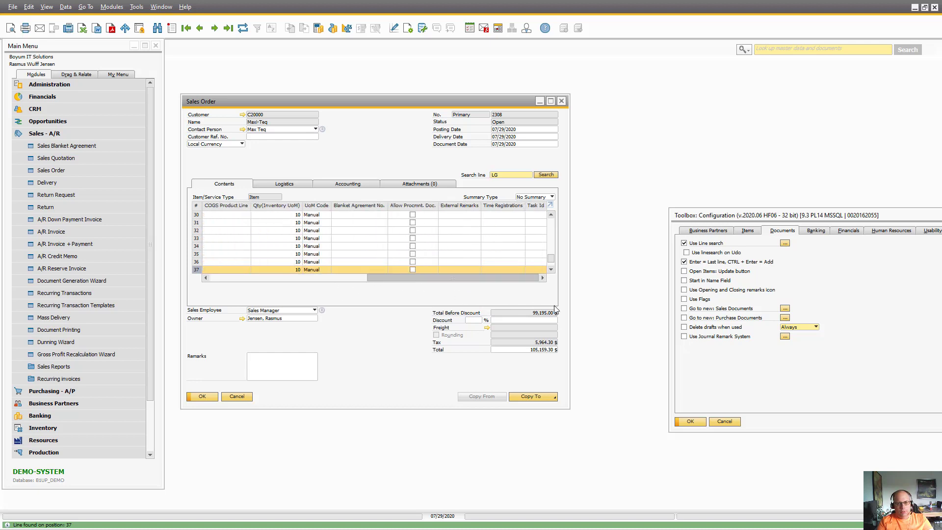
{"action": "scroll", "coordinate": [373, 310], "scroll_direction": "left", "scroll_amount": 5}
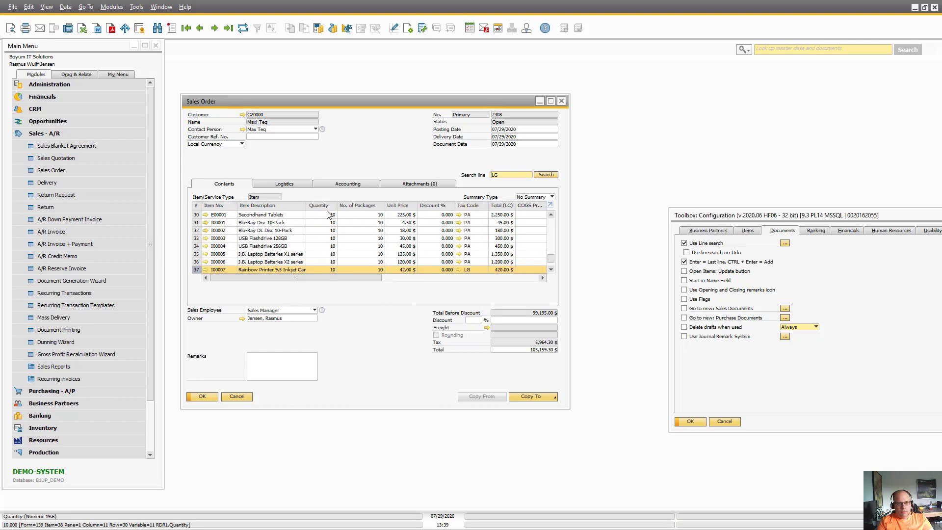